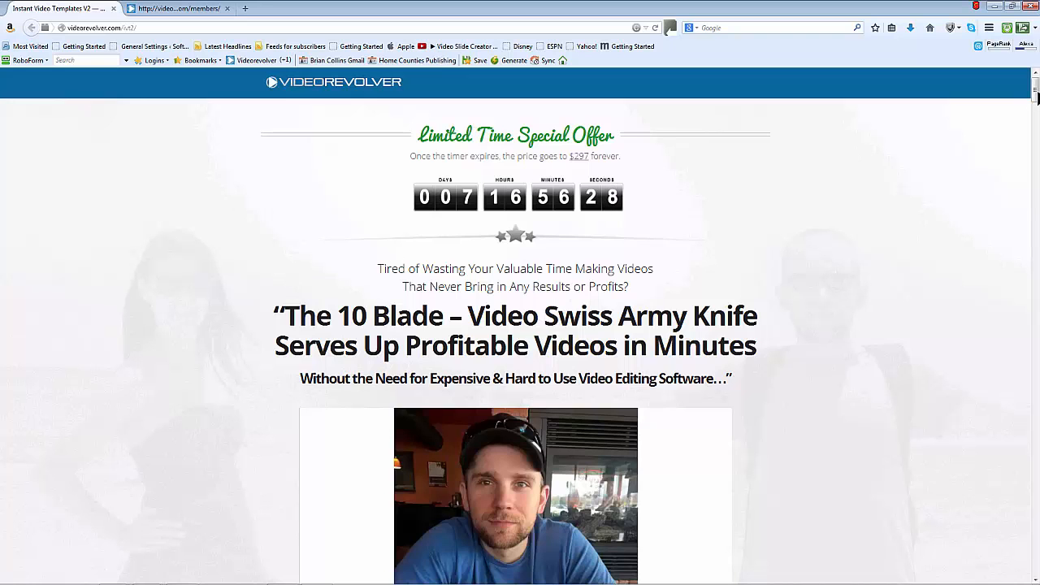
{"action": "left_click_drag", "start_coordinate": [1036, 91], "coordinate": [1035, 568]}
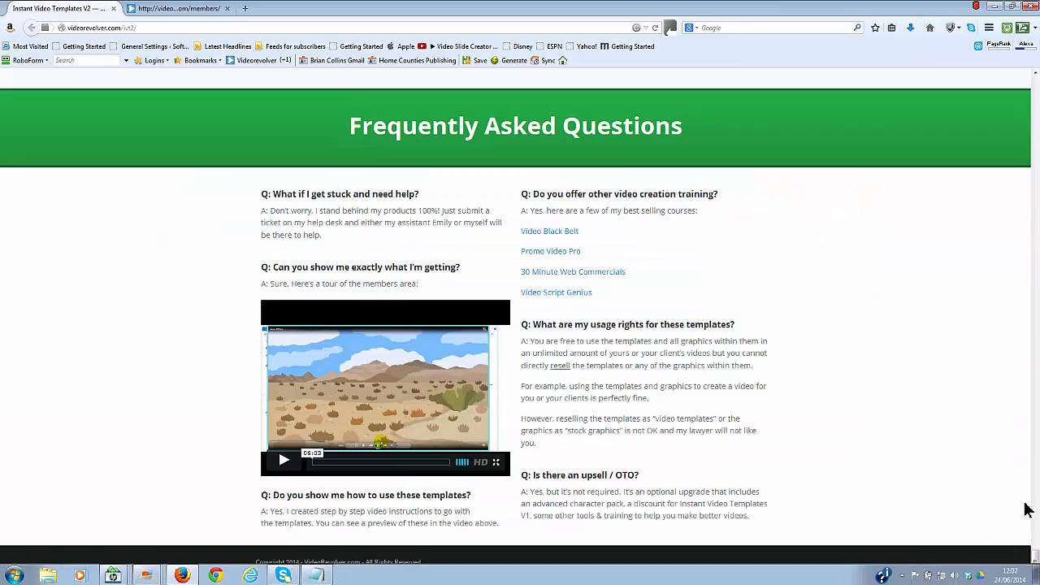
{"action": "left_click_drag", "start_coordinate": [1035, 569], "coordinate": [1034, 313]}
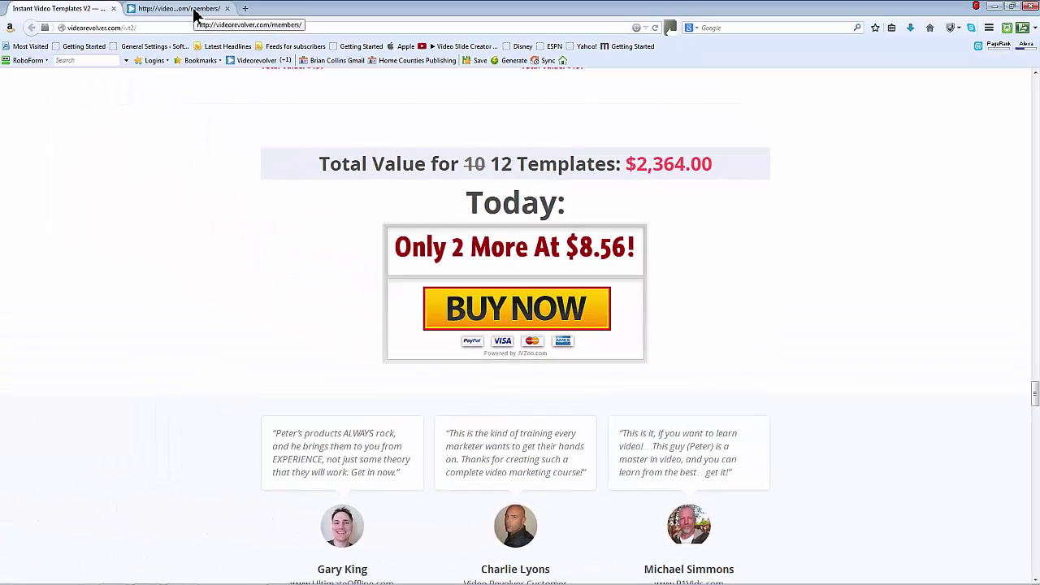
Step: Go to the VideoRevolver members area and enter the Instant Video Templates V2 product
{"action": "left_click", "coordinate": [195, 9]}
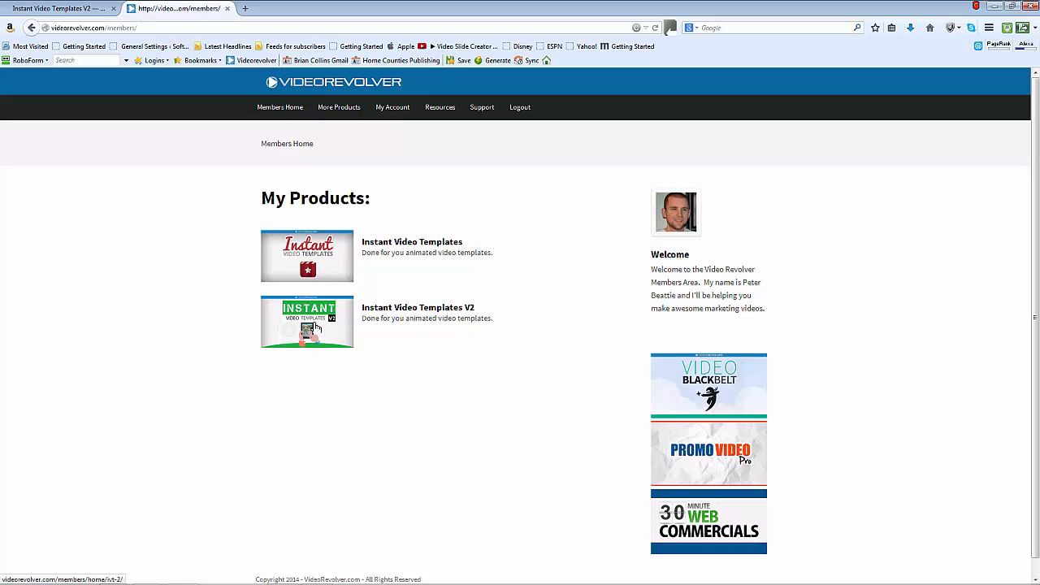
{"action": "left_click", "coordinate": [316, 327]}
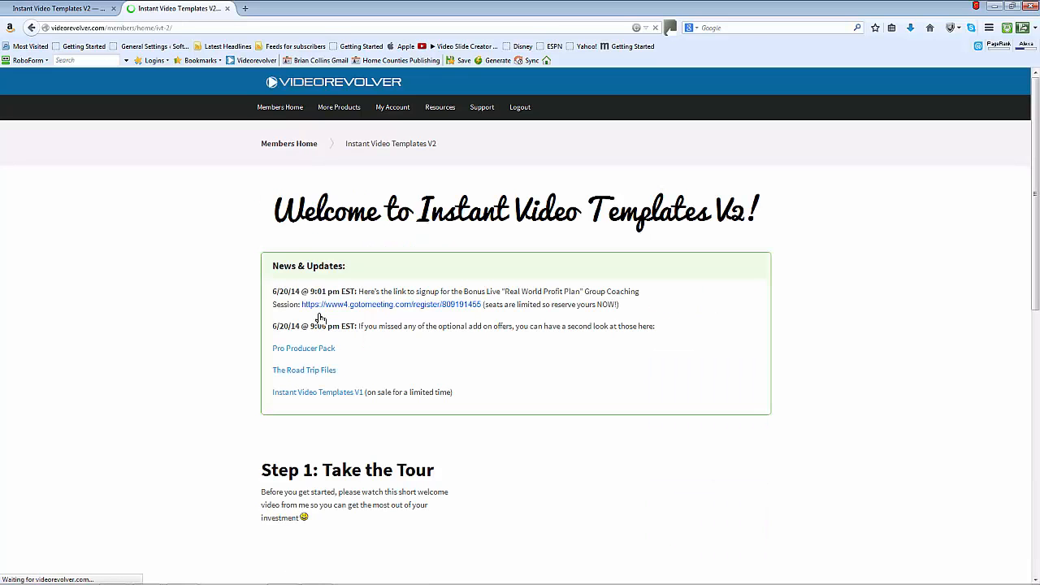
{"action": "scroll", "coordinate": [505, 294], "scroll_direction": "down", "scroll_amount": 4}
{"action": "scroll", "coordinate": [502, 291], "scroll_direction": "down", "scroll_amount": 3}
{"action": "scroll", "coordinate": [502, 288], "scroll_direction": "down", "scroll_amount": 3}
{"action": "scroll", "coordinate": [500, 286], "scroll_direction": "down", "scroll_amount": 3}
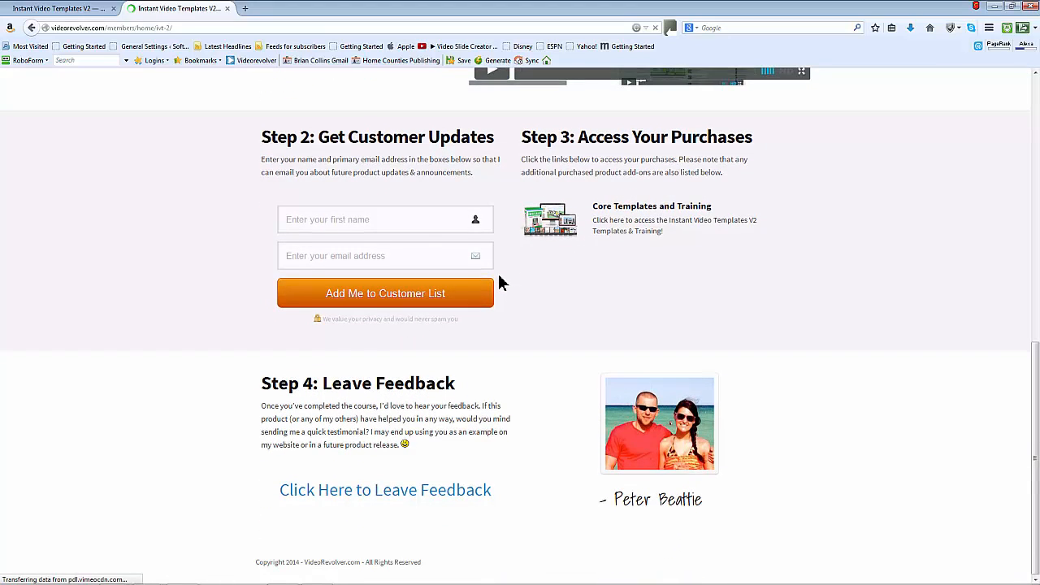
Step: Open the Core Templates & Training page listing the tutorial videos and twelve template downloads
{"action": "left_click", "coordinate": [668, 230]}
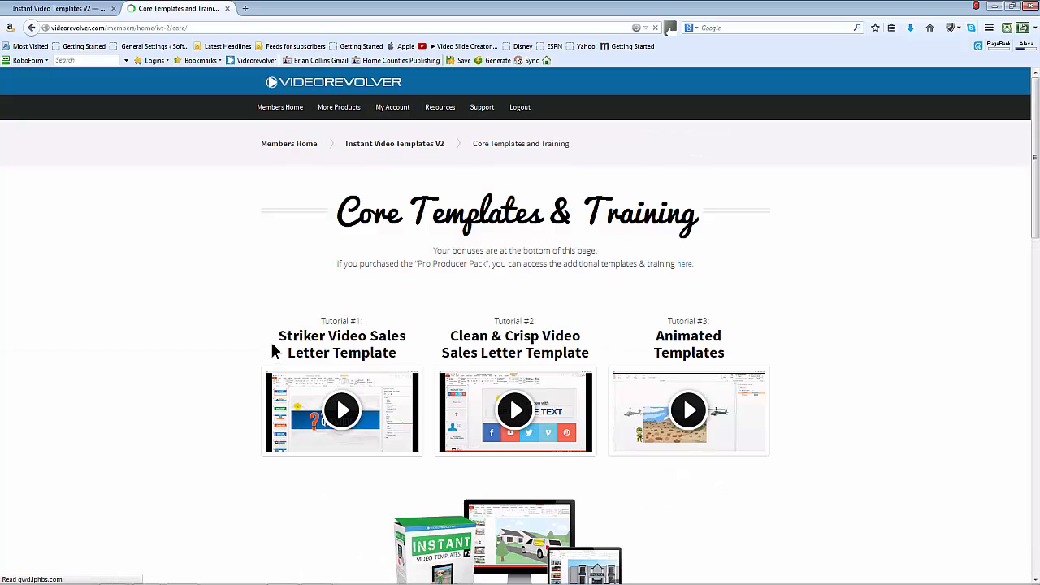
{"action": "scroll", "coordinate": [273, 343], "scroll_direction": "down", "scroll_amount": 2}
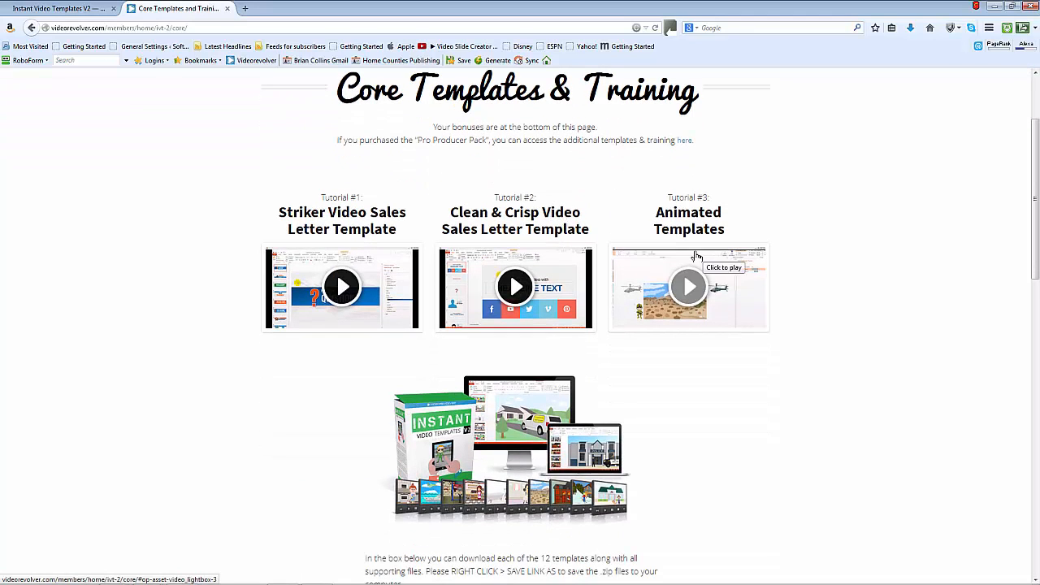
{"action": "scroll", "coordinate": [615, 297], "scroll_direction": "down", "scroll_amount": 2}
{"action": "scroll", "coordinate": [605, 288], "scroll_direction": "down", "scroll_amount": 2}
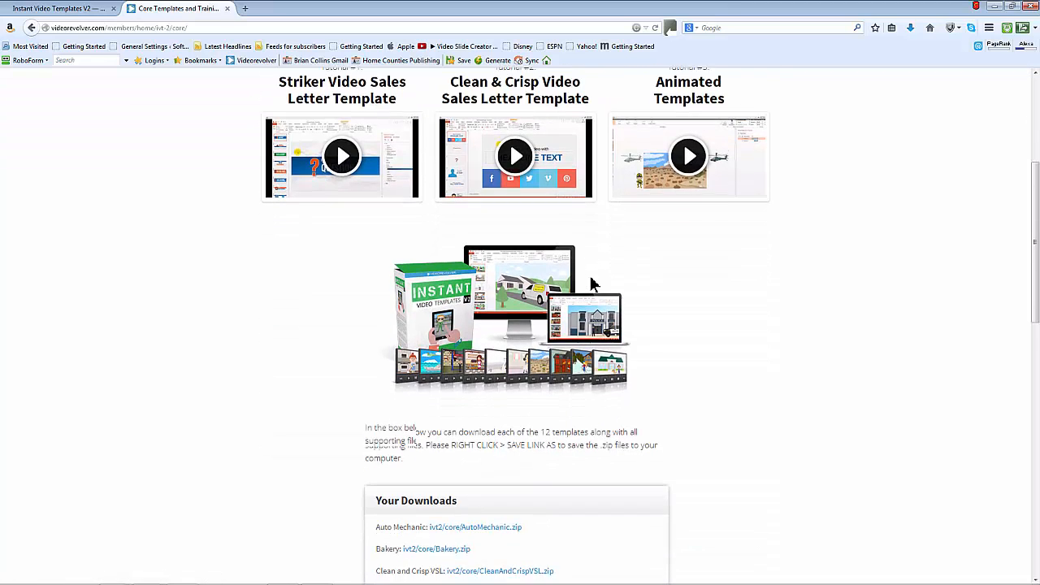
{"action": "scroll", "coordinate": [597, 285], "scroll_direction": "down", "scroll_amount": 1}
{"action": "scroll", "coordinate": [593, 283], "scroll_direction": "down", "scroll_amount": 1}
{"action": "scroll", "coordinate": [593, 282], "scroll_direction": "down", "scroll_amount": 1}
{"action": "scroll", "coordinate": [589, 280], "scroll_direction": "down", "scroll_amount": 1}
{"action": "scroll", "coordinate": [585, 277], "scroll_direction": "down", "scroll_amount": 1}
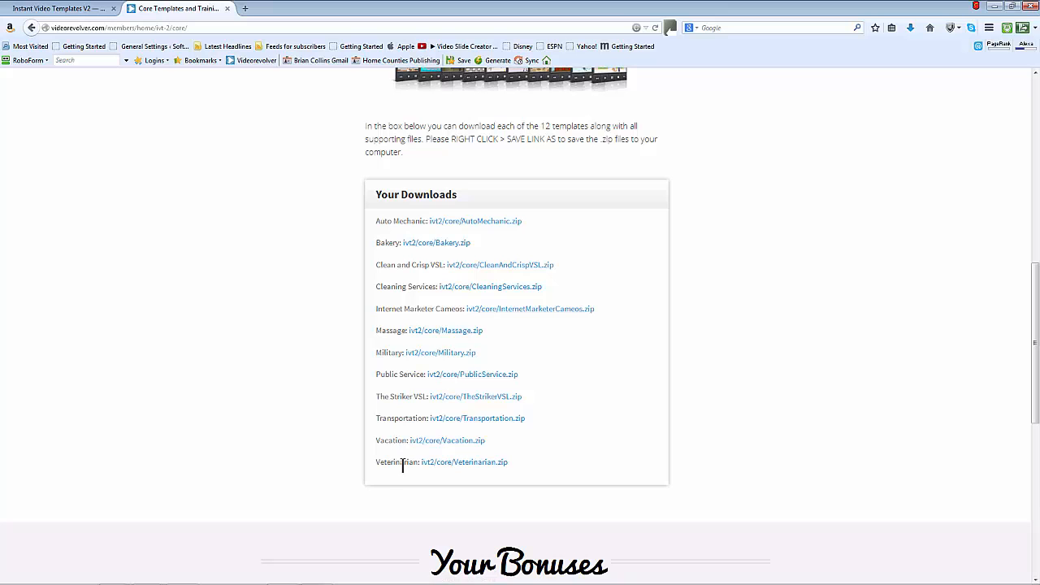
{"action": "scroll", "coordinate": [569, 411], "scroll_direction": "down", "scroll_amount": 3}
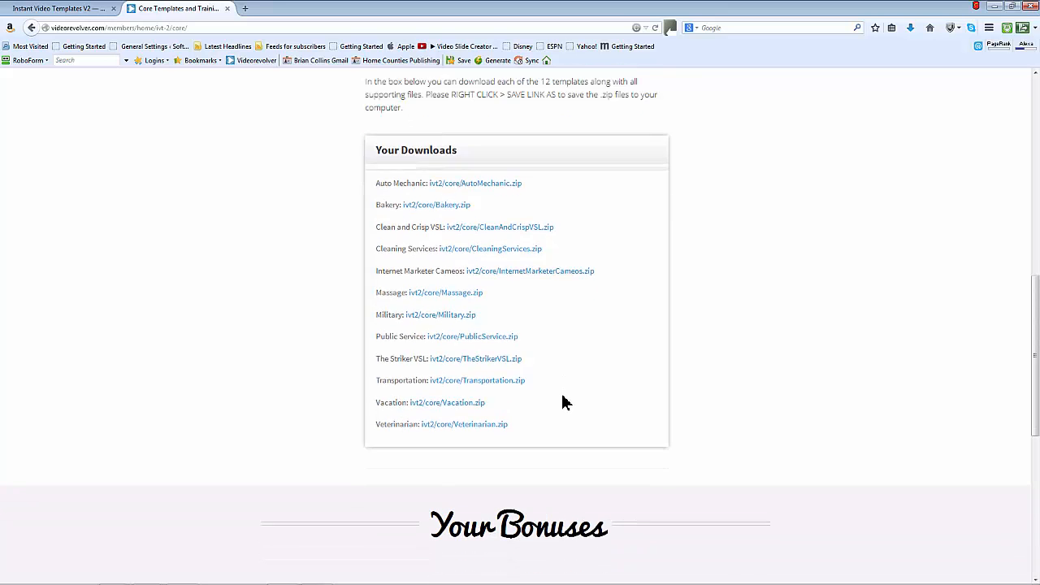
{"action": "scroll", "coordinate": [561, 394], "scroll_direction": "down", "scroll_amount": 2}
{"action": "scroll", "coordinate": [561, 394], "scroll_direction": "down", "scroll_amount": 3}
{"action": "scroll", "coordinate": [561, 390], "scroll_direction": "down", "scroll_amount": 1}
{"action": "scroll", "coordinate": [559, 383], "scroll_direction": "down", "scroll_amount": 2}
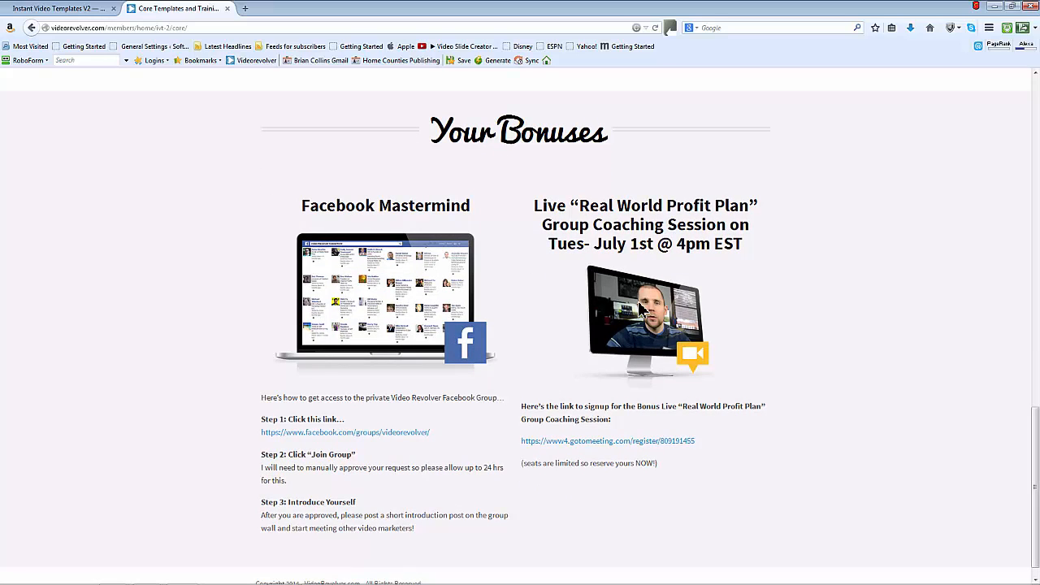
{"action": "scroll", "coordinate": [642, 307], "scroll_direction": "down", "scroll_amount": 1}
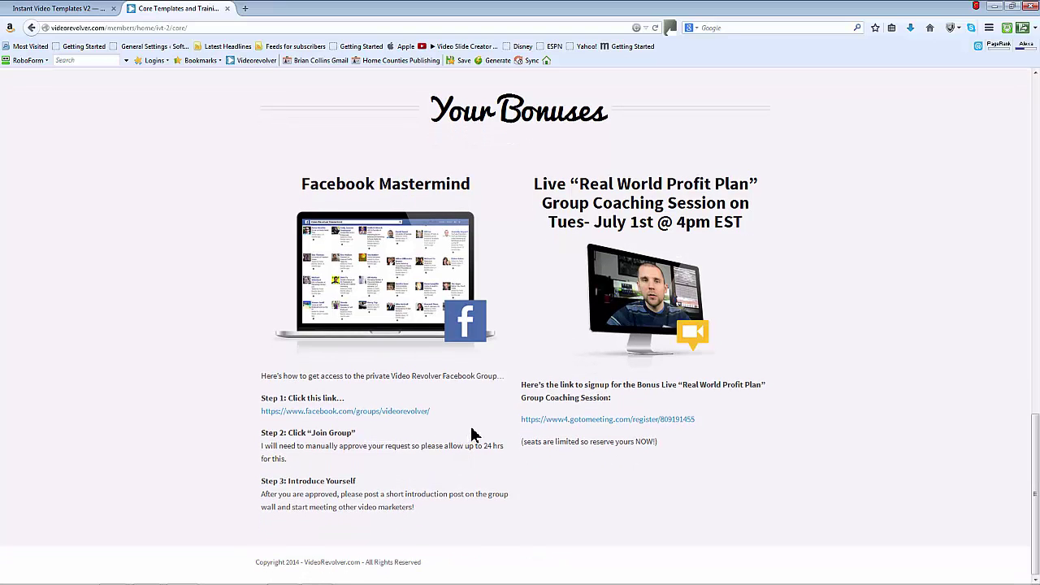
Step: Jump back to the top of the page after reviewing the Your Bonuses section
{"action": "key", "text": "Home"}
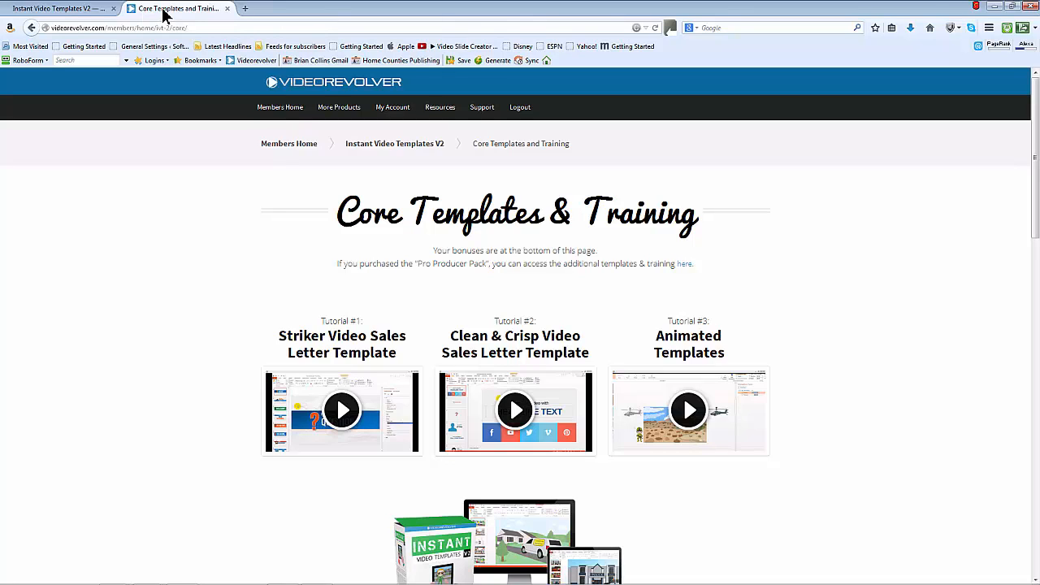
Step: Revisit the sales page, then return to the Core Templates and Training page
{"action": "left_click", "coordinate": [72, 9]}
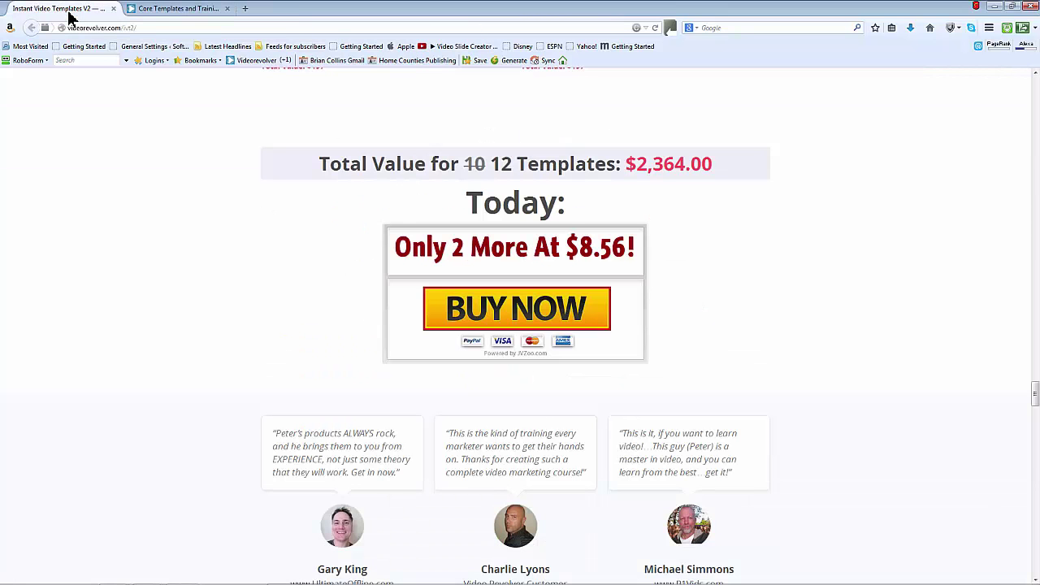
{"action": "left_click", "coordinate": [162, 10]}
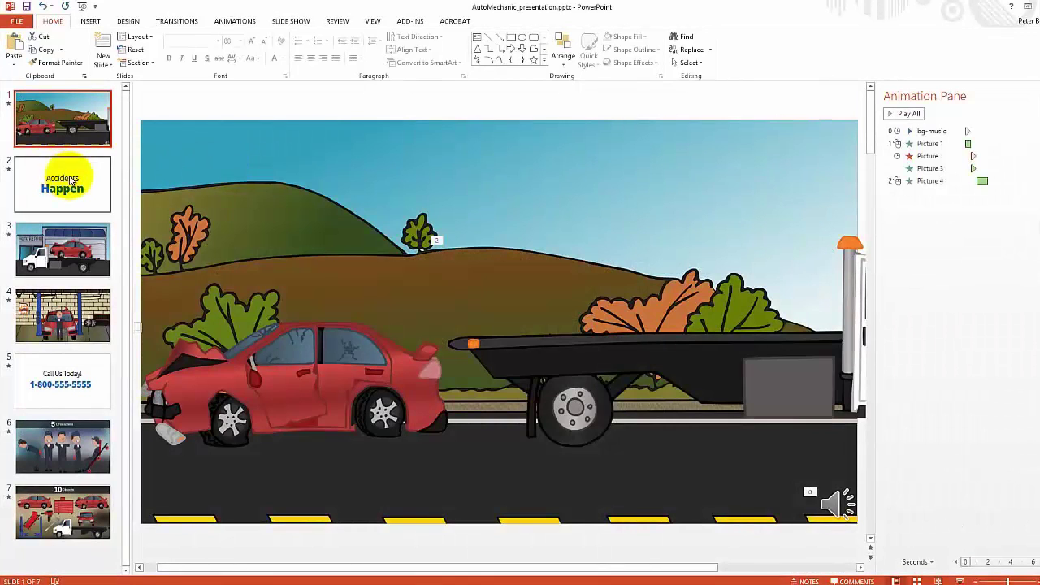
{"action": "left_click", "coordinate": [65, 181]}
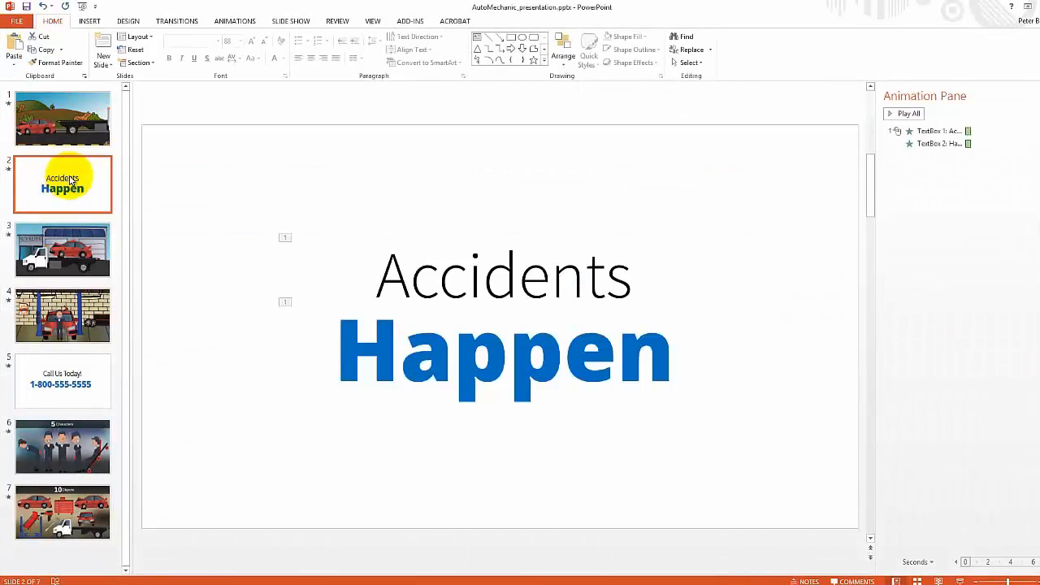
{"action": "left_click", "coordinate": [62, 248]}
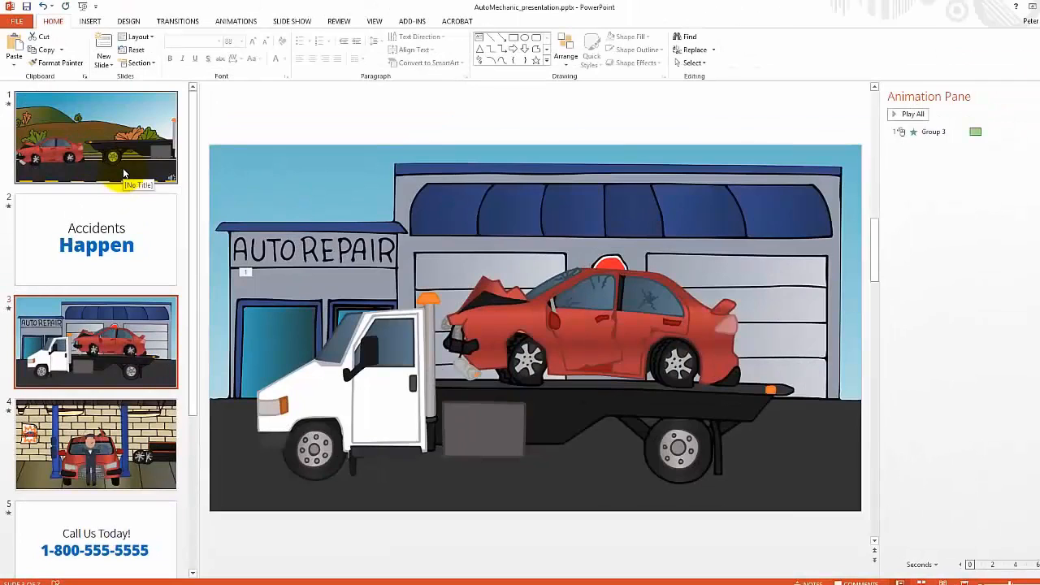
{"action": "left_click", "coordinate": [139, 221]}
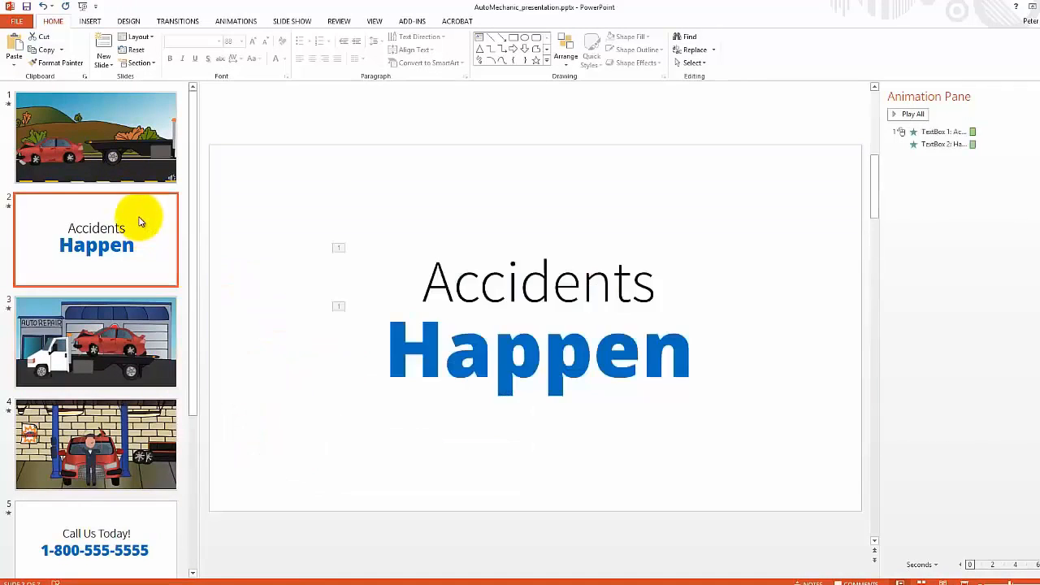
{"action": "left_click", "coordinate": [129, 164]}
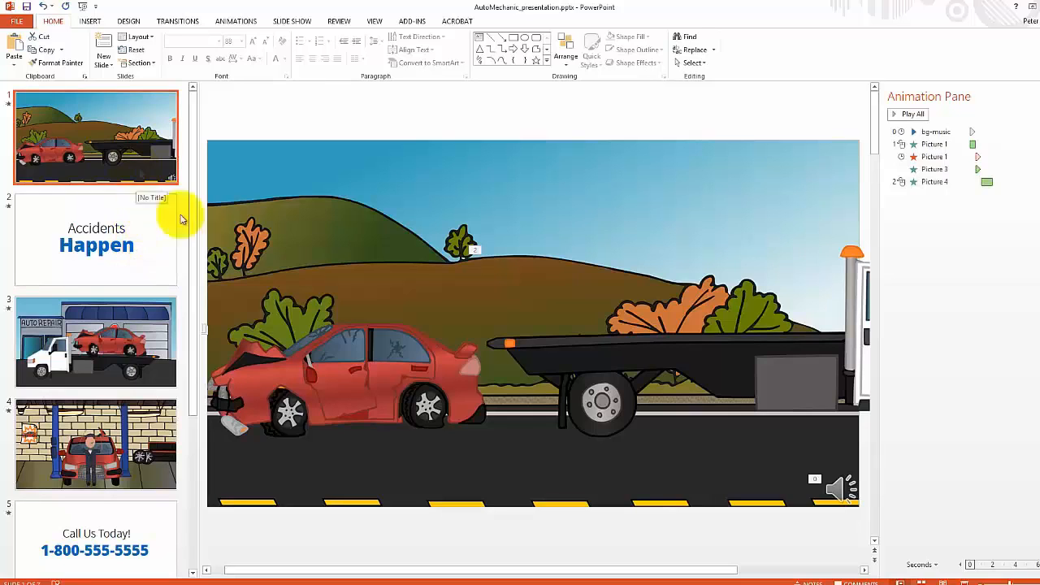
Step: Select the red car, undo a trial move onto the truck bed, and select the bg-music animation entry
{"action": "left_click", "coordinate": [326, 355]}
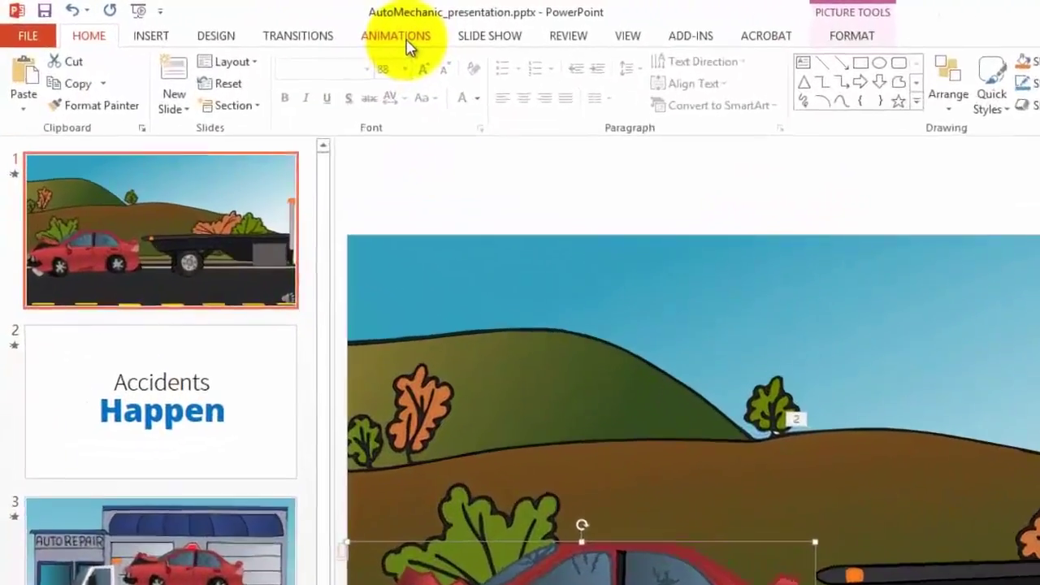
{"action": "left_click", "coordinate": [236, 21]}
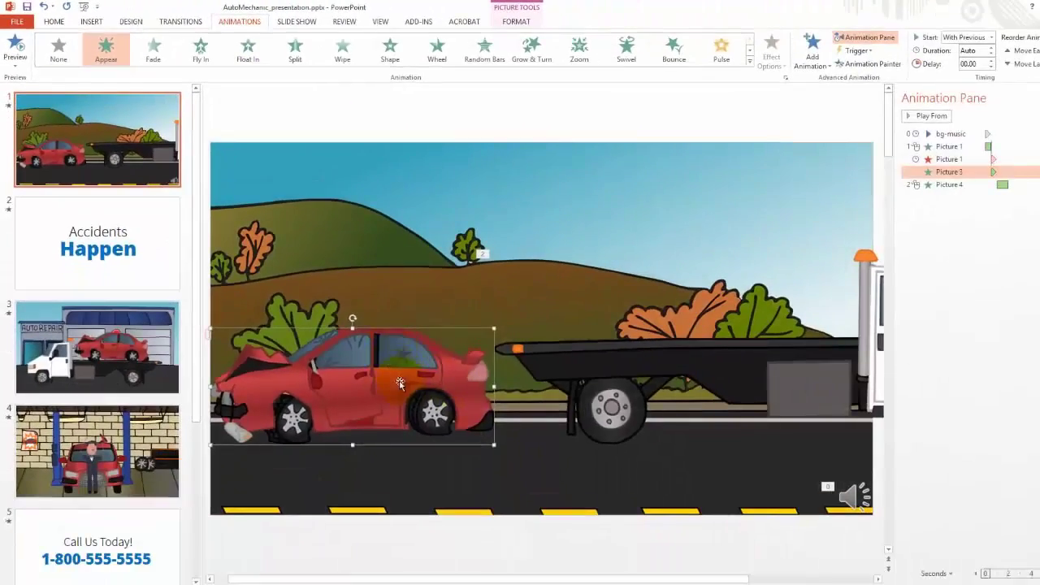
{"action": "left_click_drag", "start_coordinate": [399, 383], "coordinate": [603, 329]}
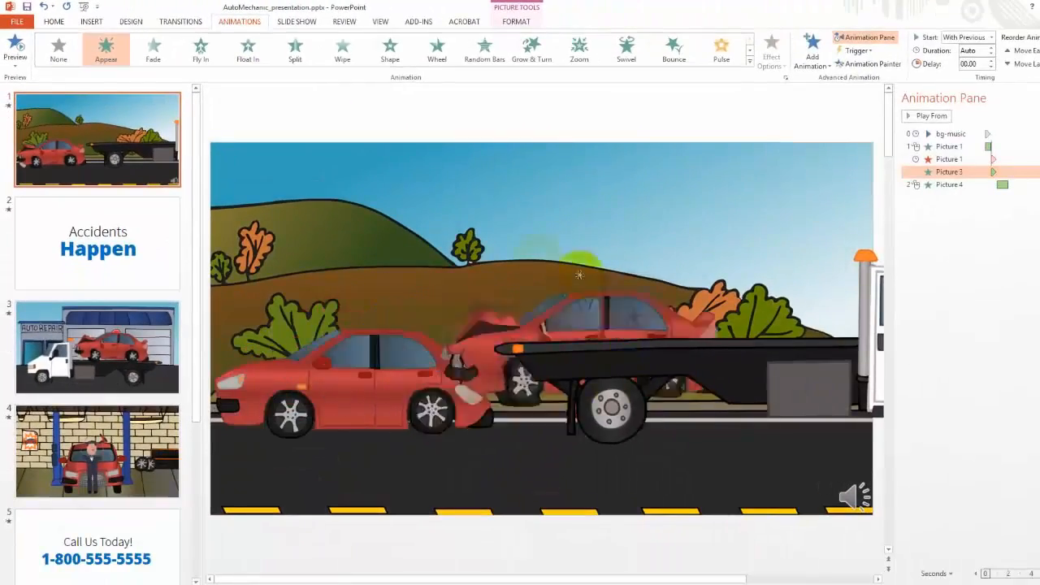
{"action": "key", "text": "ctrl+z"}
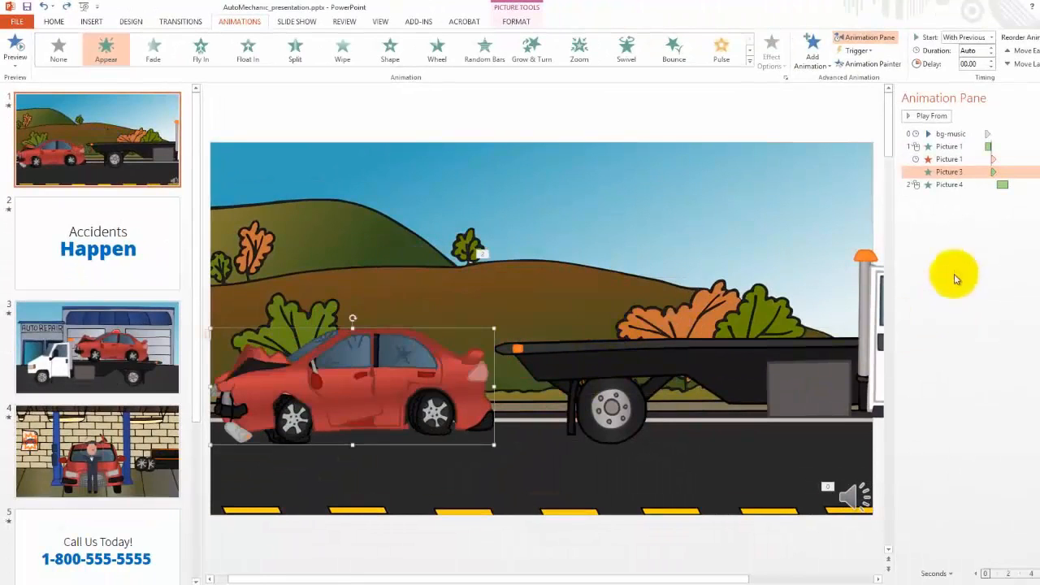
{"action": "left_click", "coordinate": [956, 136]}
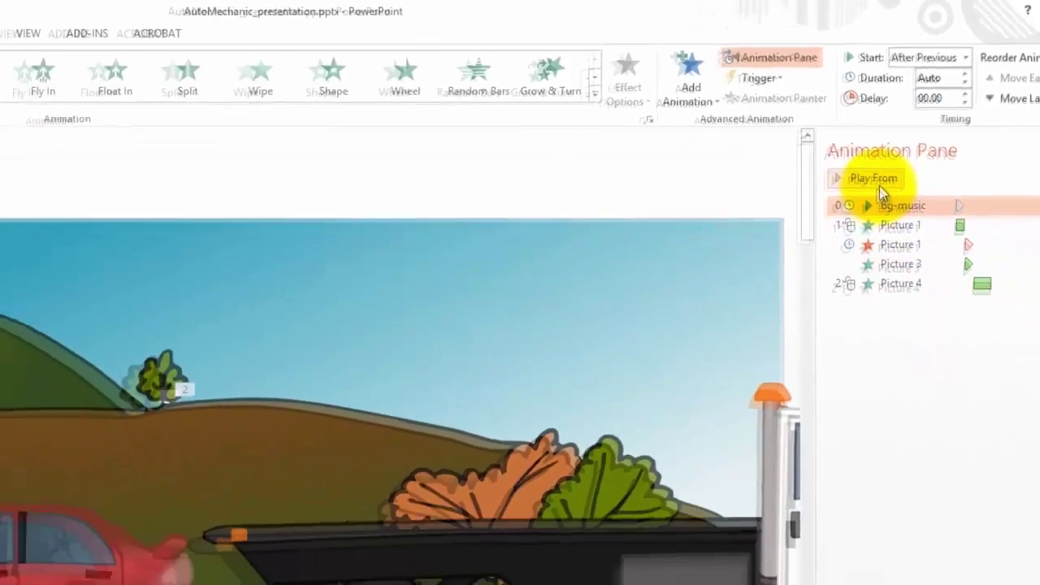
Step: Preview slide 1 from the music onward, then play all animations on the Accidents Happen slide
{"action": "left_click", "coordinate": [873, 178]}
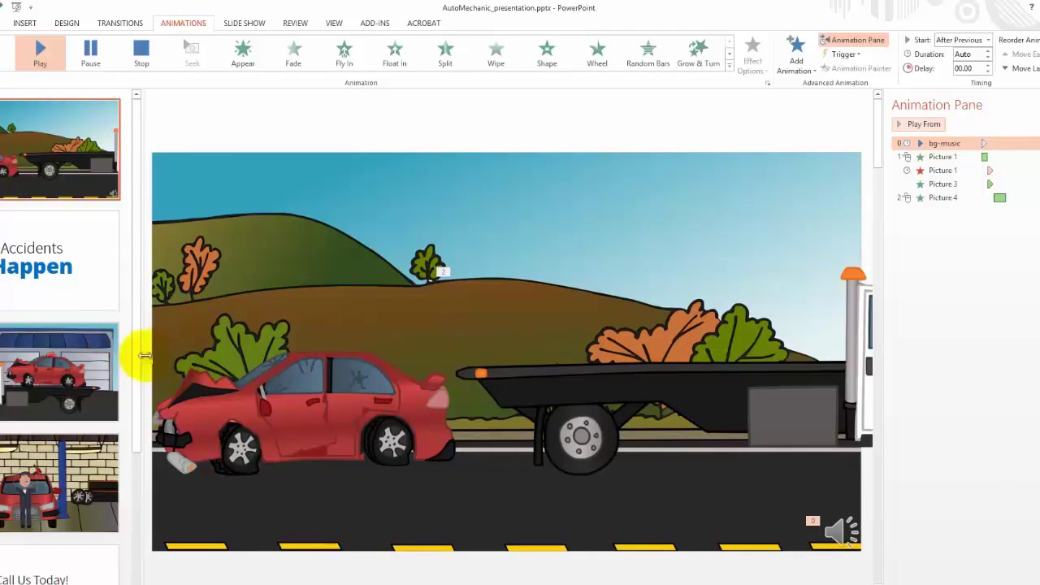
{"action": "left_click", "coordinate": [59, 258]}
{"action": "left_click", "coordinate": [919, 125]}
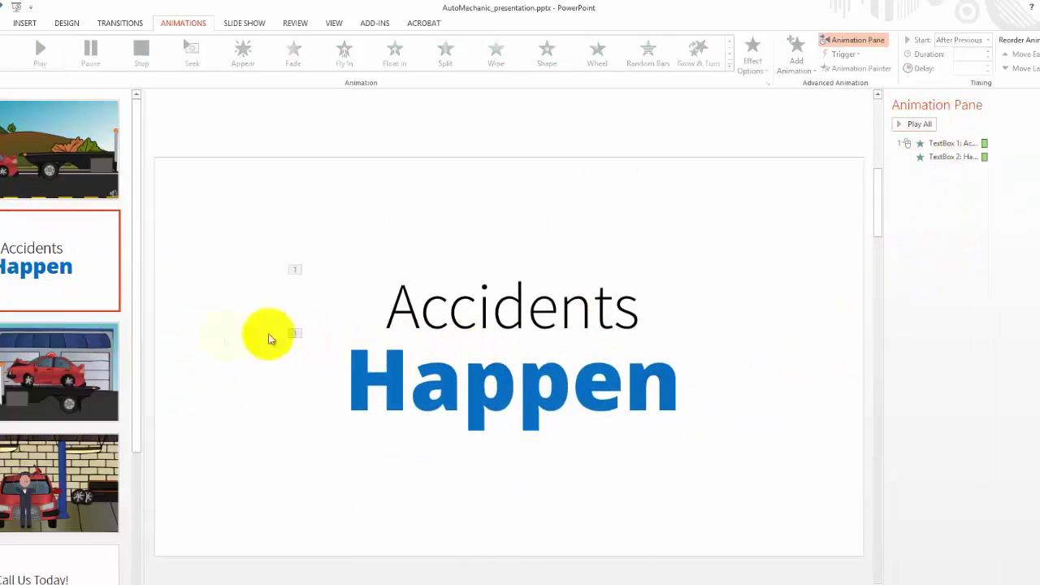
Step: Play all animations on the tow truck, garage and Call Us Today! slides, then return to the tow truck slide
{"action": "left_click", "coordinate": [104, 341]}
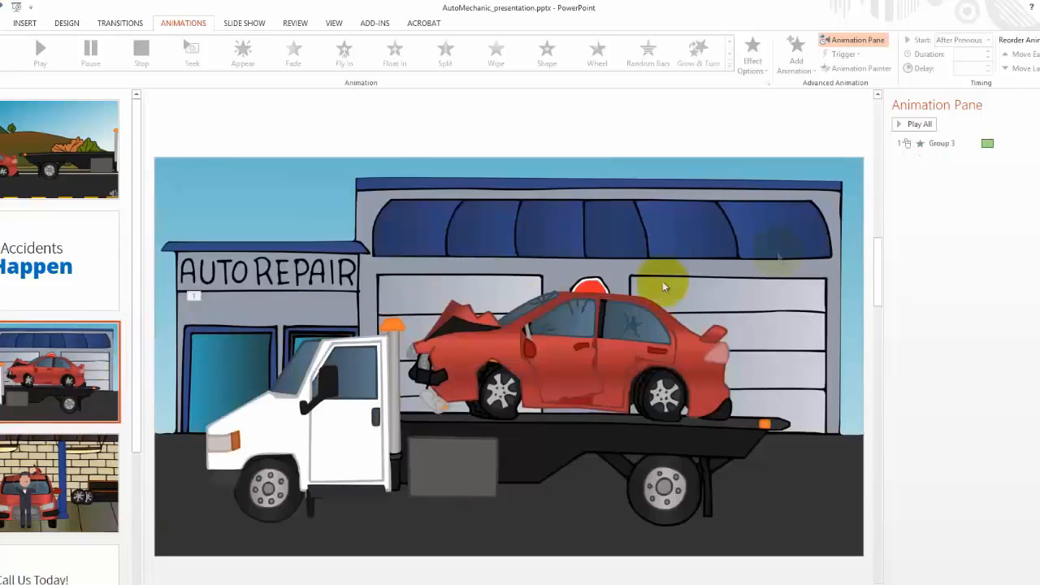
{"action": "left_click", "coordinate": [920, 125]}
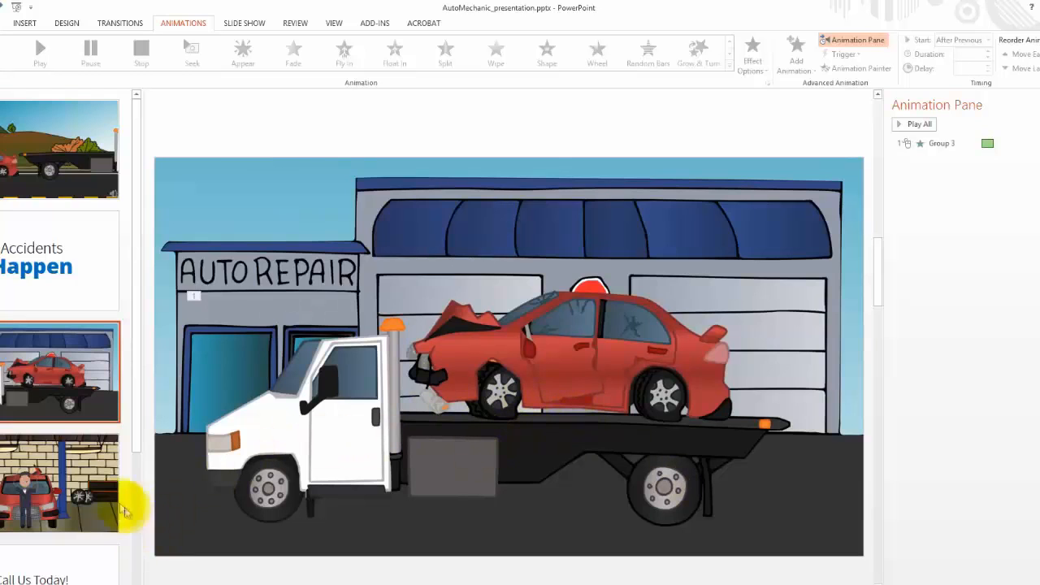
{"action": "left_click", "coordinate": [65, 486]}
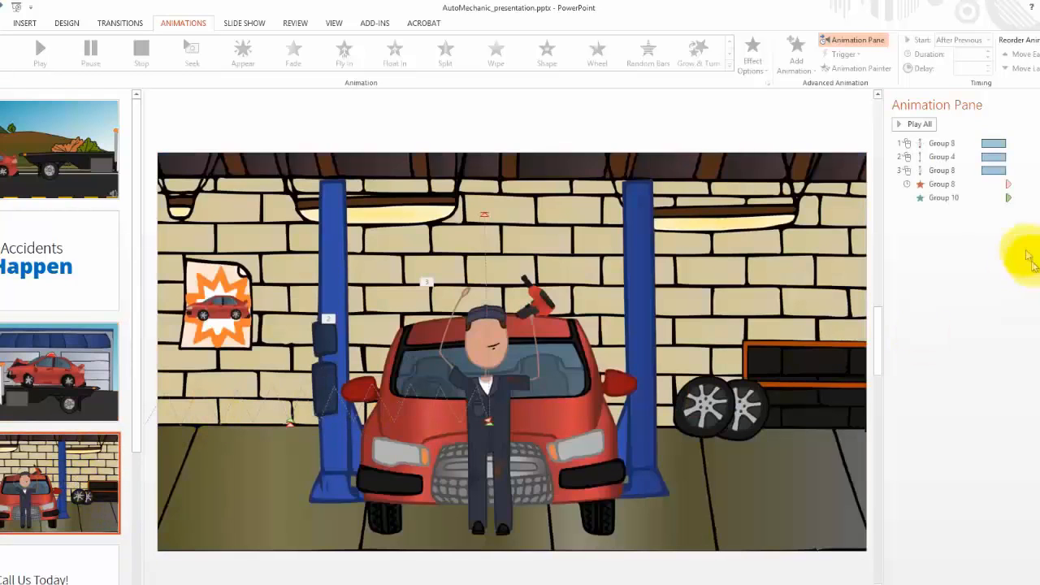
{"action": "left_click", "coordinate": [914, 125]}
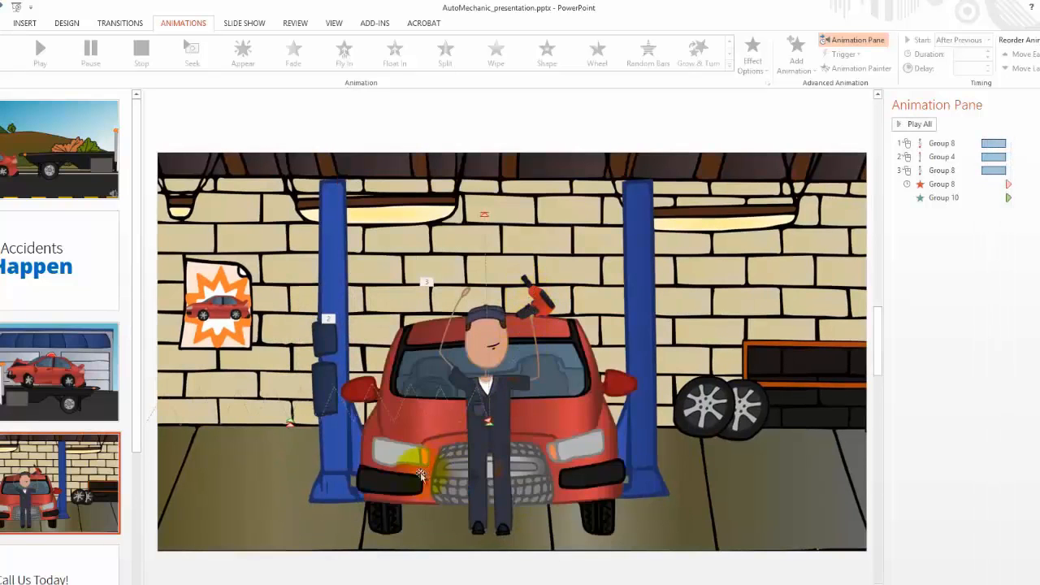
{"action": "left_click", "coordinate": [65, 577]}
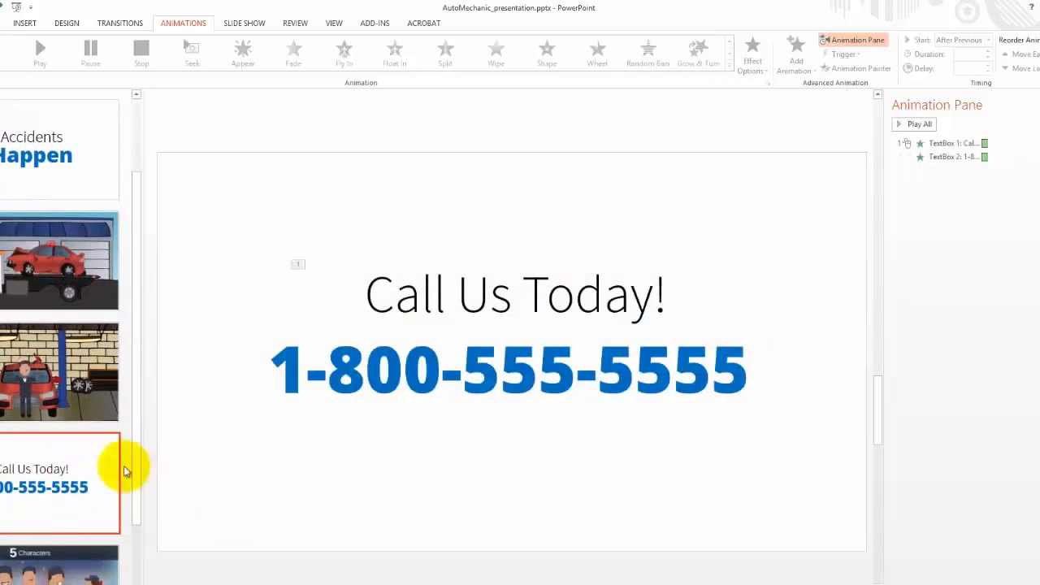
{"action": "left_click", "coordinate": [919, 123]}
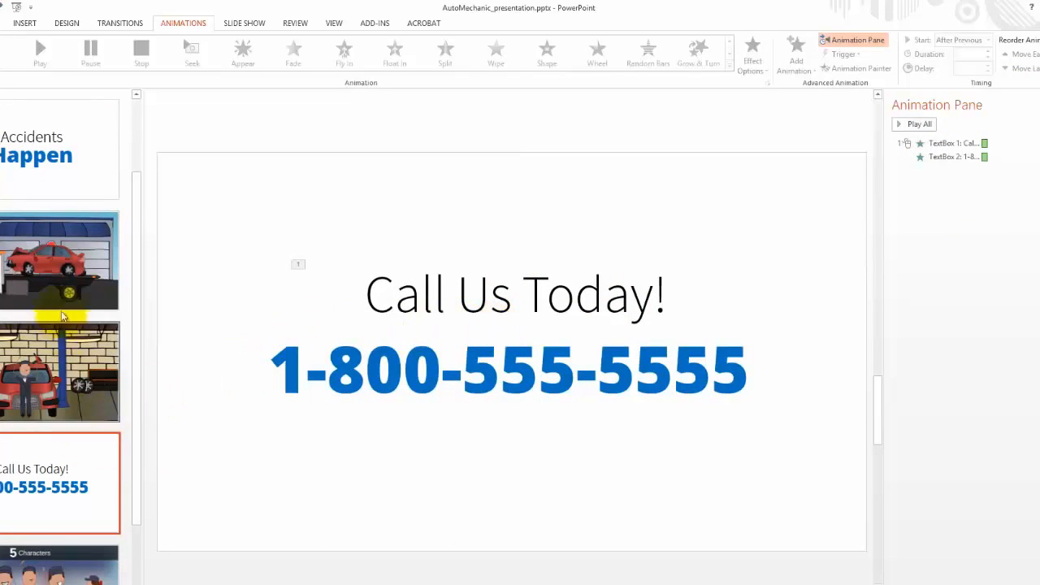
{"action": "left_click", "coordinate": [81, 275]}
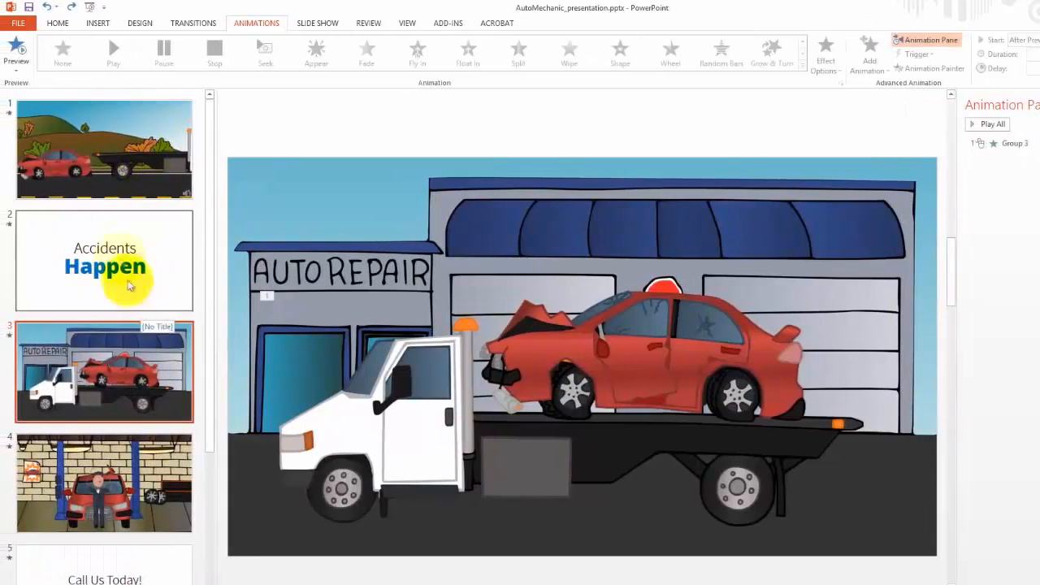
{"action": "left_click", "coordinate": [123, 178]}
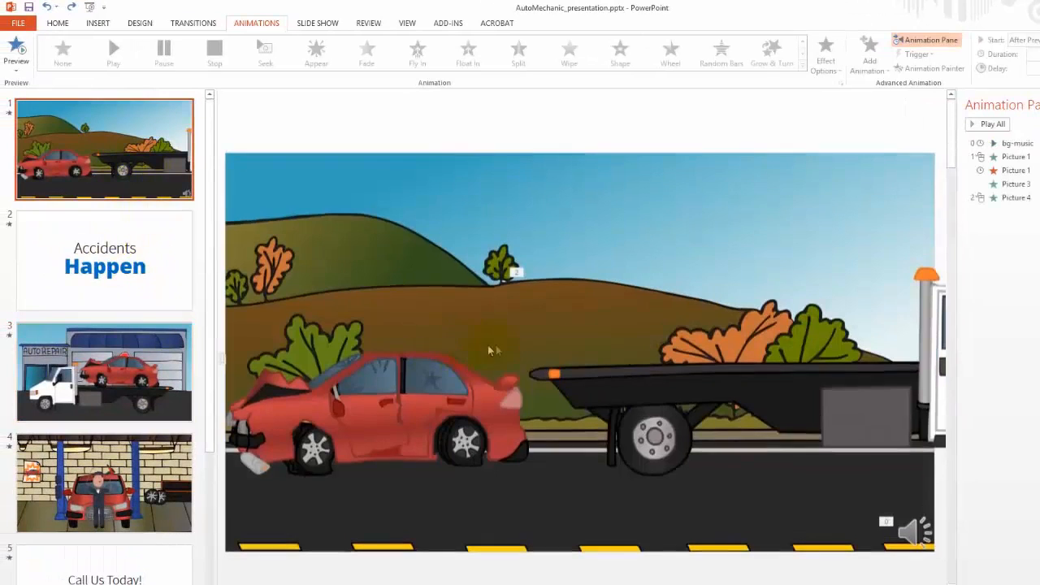
{"action": "left_click", "coordinate": [459, 382]}
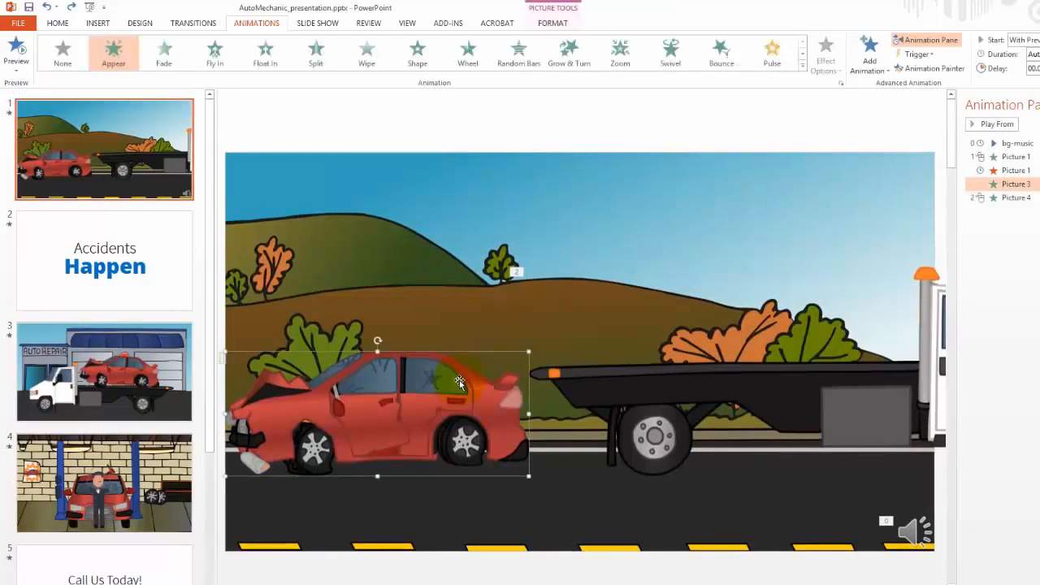
{"action": "left_click", "coordinate": [175, 488]}
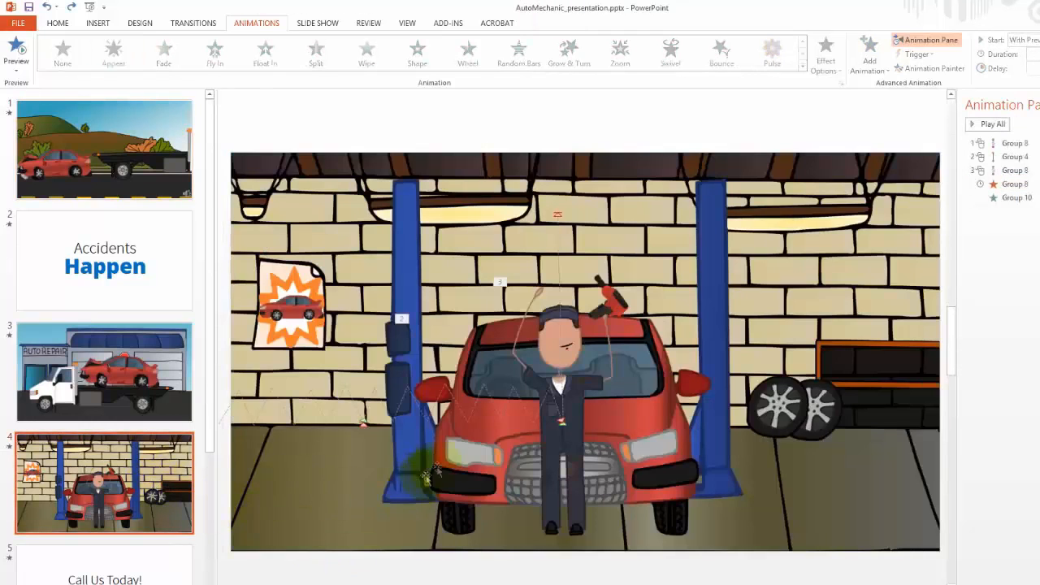
{"action": "left_click", "coordinate": [565, 439]}
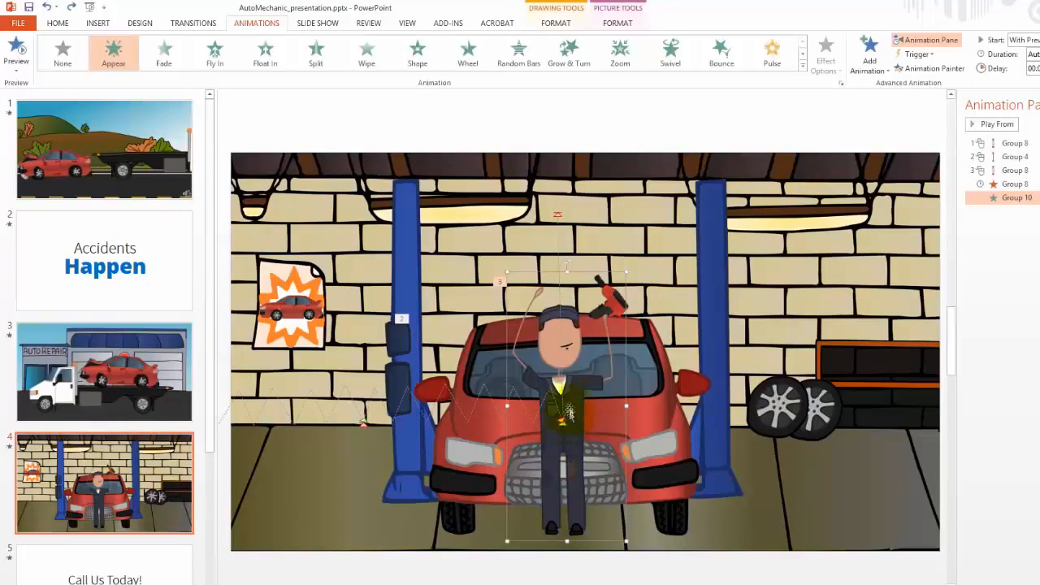
{"action": "mouse_move", "coordinate": [560, 394]}
{"action": "left_mouse_down"}
{"action": "mouse_move", "coordinate": [392, 370]}
{"action": "mouse_move", "coordinate": [571, 394]}
{"action": "left_mouse_up"}
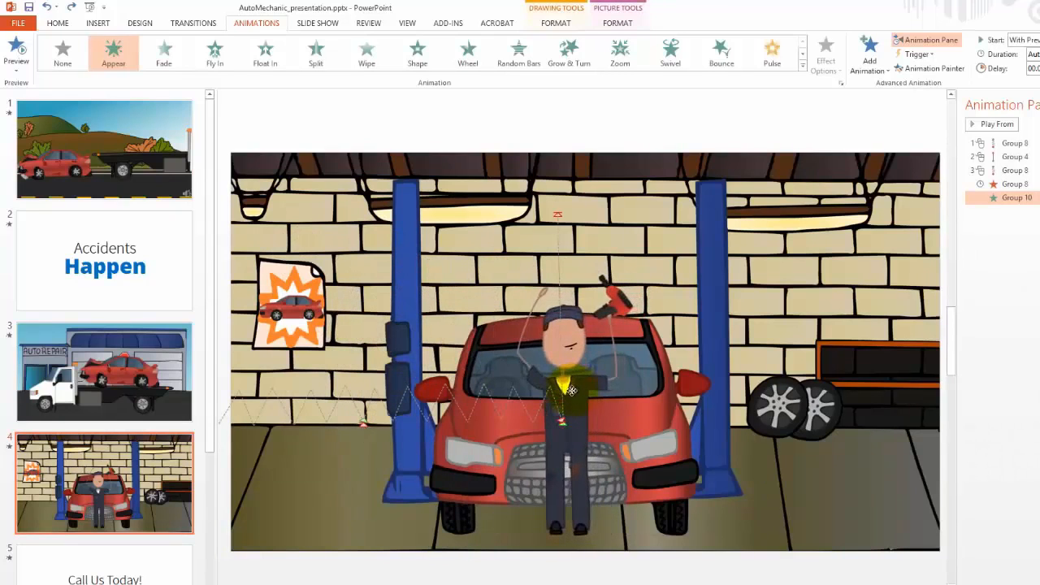
{"action": "left_click", "coordinate": [1014, 143]}
{"action": "left_click", "coordinate": [997, 123]}
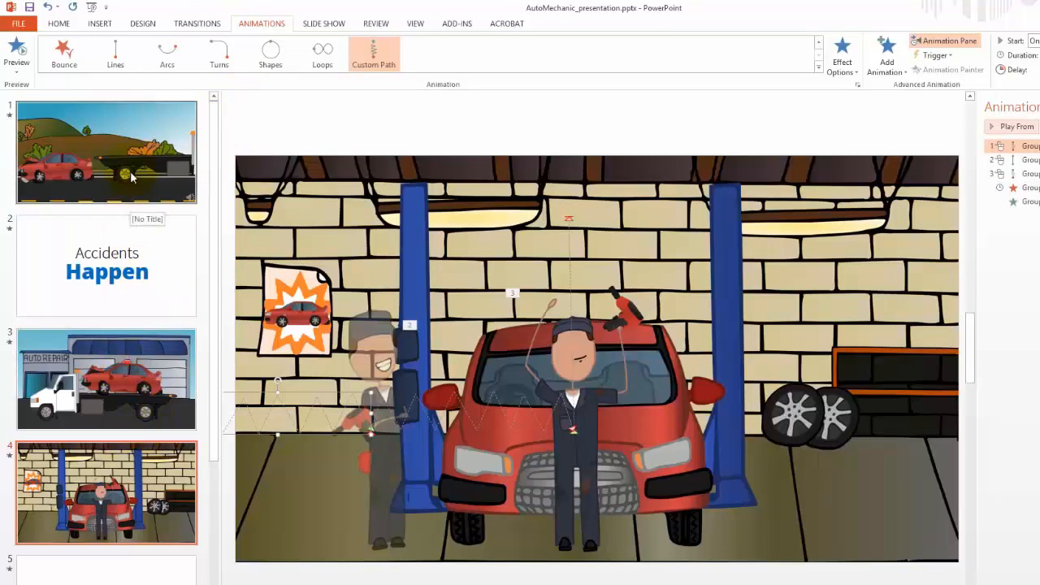
Step: Browse slides 2 and 3, show the Slide Show ribbon, then return to slide 1's road scene
{"action": "left_click", "coordinate": [132, 277]}
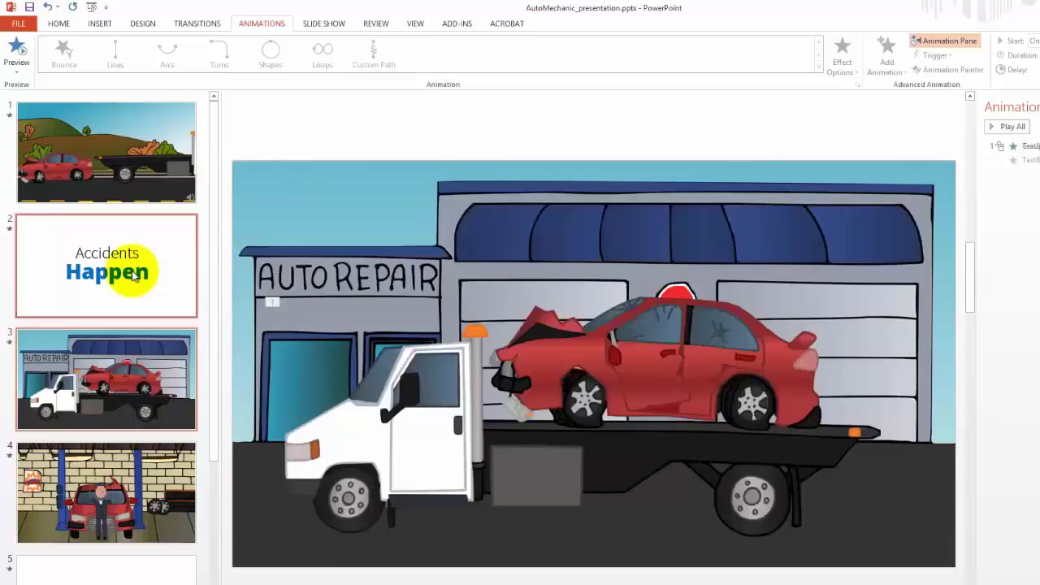
{"action": "left_click", "coordinate": [132, 276]}
{"action": "left_click", "coordinate": [324, 23]}
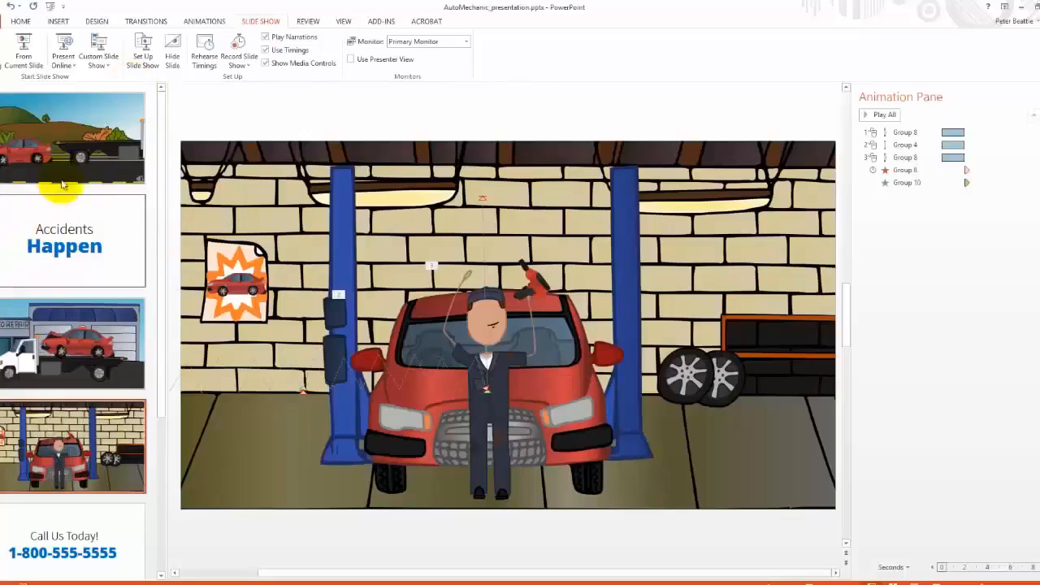
{"action": "left_click", "coordinate": [64, 163]}
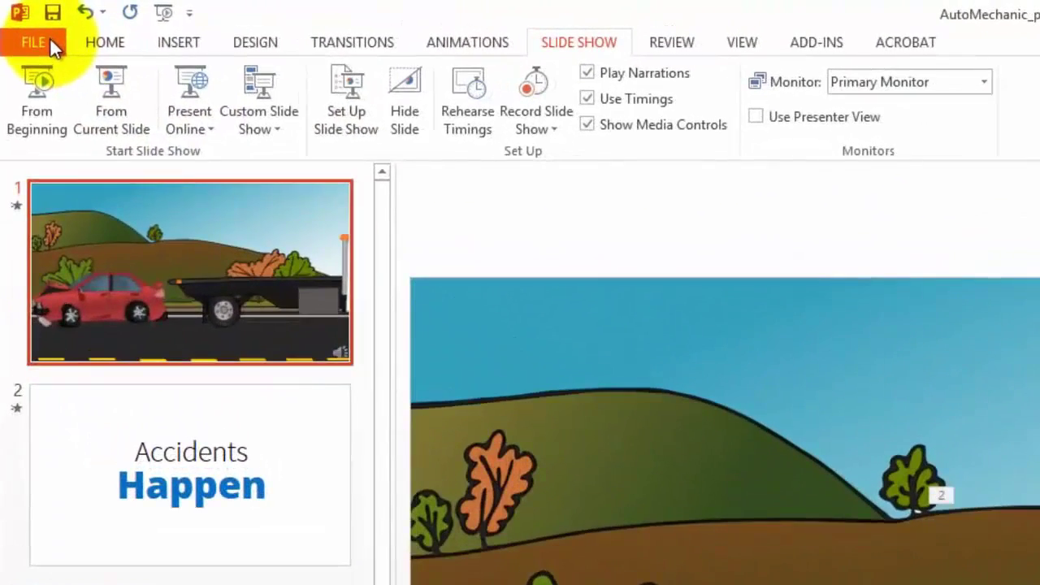
Step: Export the presentation via File > Export > Create a Video as demo_AutoMechanic MP4
{"action": "left_click", "coordinate": [49, 37]}
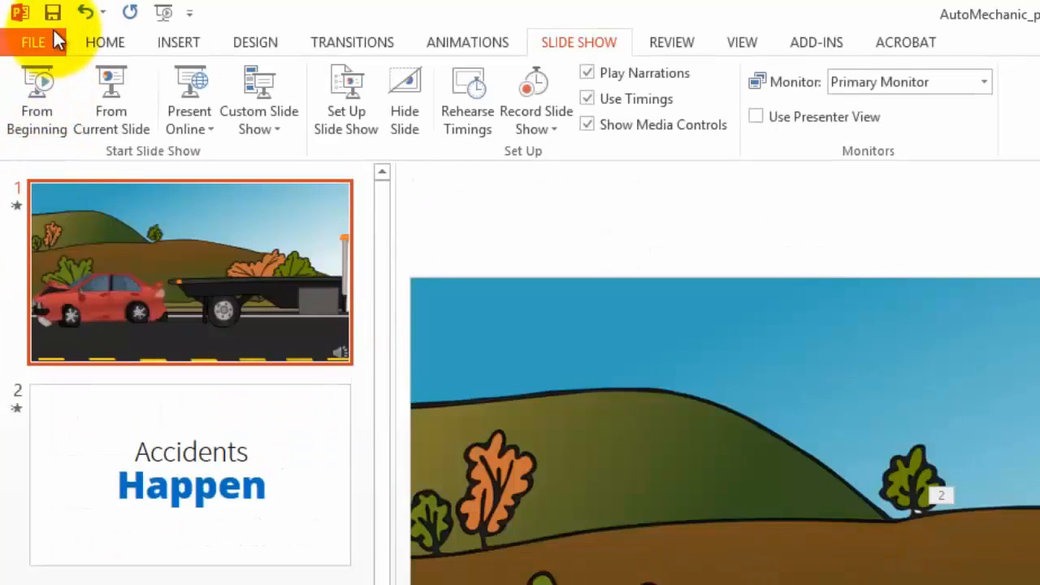
{"action": "left_click", "coordinate": [47, 39]}
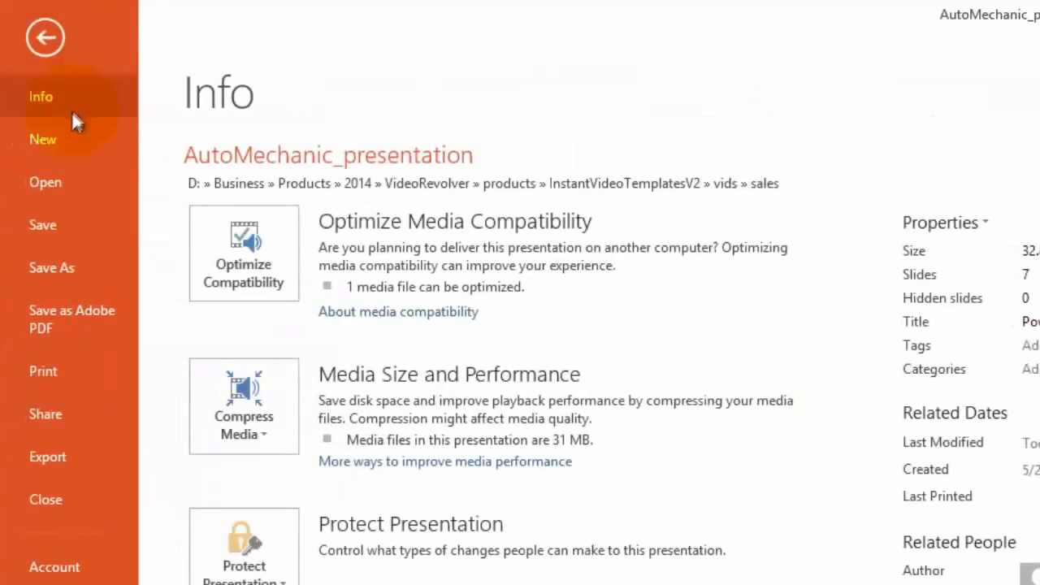
{"action": "left_click", "coordinate": [72, 455]}
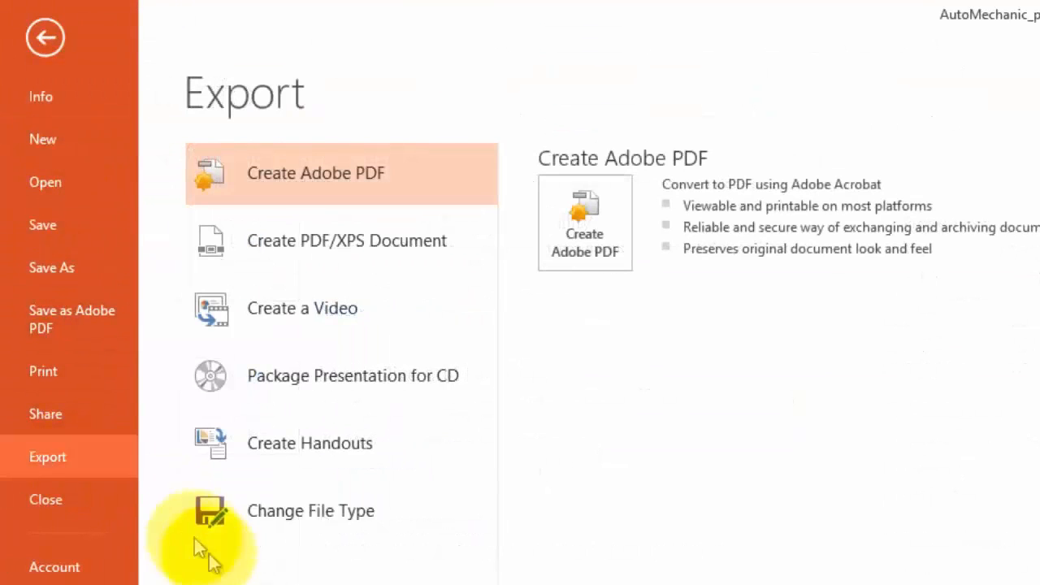
{"action": "left_click", "coordinate": [294, 310]}
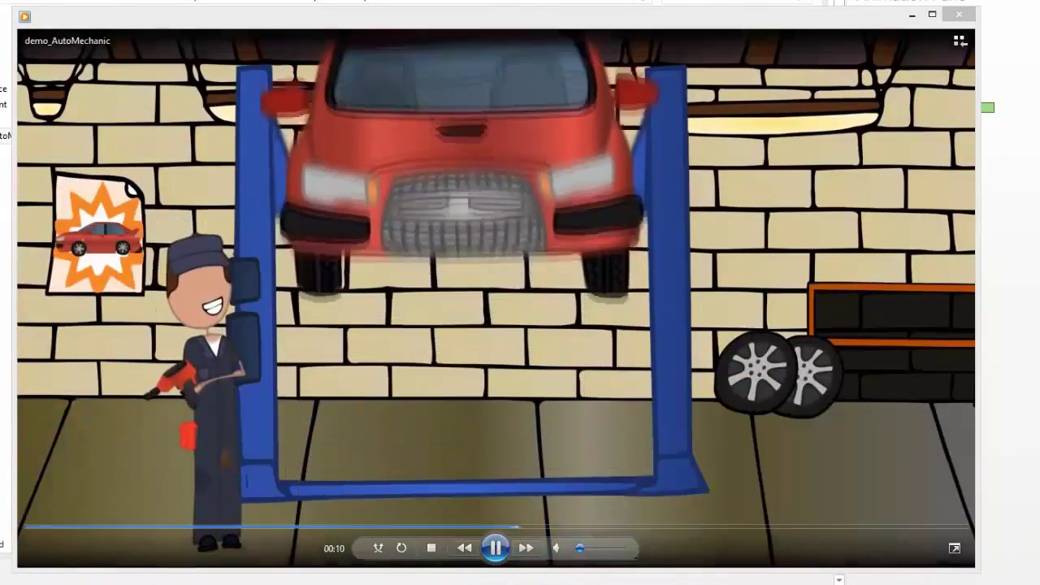
Step: Skip ahead near the end of the demo_AutoMechanic video in Windows Media Player
{"action": "left_click", "coordinate": [842, 529]}
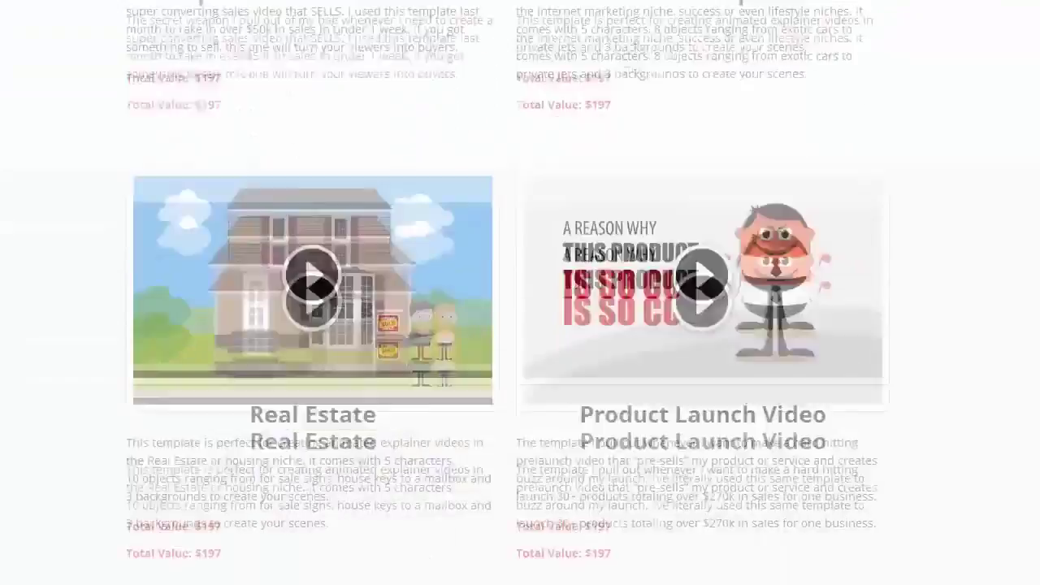
{"action": "scroll", "coordinate": [520, 293], "scroll_direction": "down", "scroll_amount": 3}
{"action": "scroll", "coordinate": [520, 292], "scroll_direction": "down", "scroll_amount": 3}
{"action": "scroll", "coordinate": [520, 292], "scroll_direction": "down", "scroll_amount": 3}
{"action": "scroll", "coordinate": [520, 293], "scroll_direction": "down", "scroll_amount": 3}
{"action": "scroll", "coordinate": [520, 293], "scroll_direction": "down", "scroll_amount": 3}
{"action": "scroll", "coordinate": [519, 293], "scroll_direction": "down", "scroll_amount": 3}
{"action": "scroll", "coordinate": [520, 292], "scroll_direction": "down", "scroll_amount": 3}
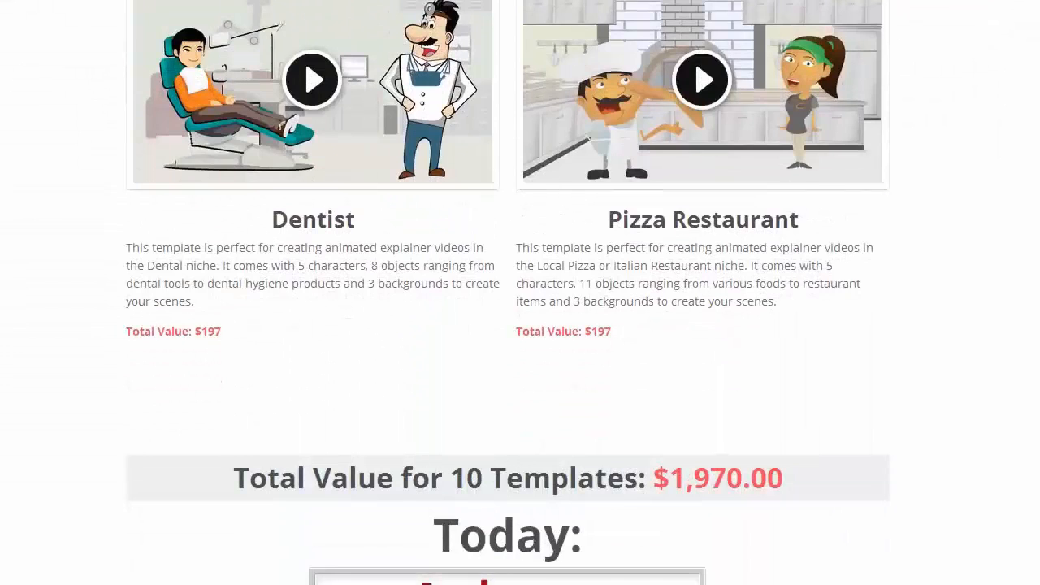
{"action": "scroll", "coordinate": [520, 292], "scroll_direction": "down", "scroll_amount": 3}
{"action": "scroll", "coordinate": [520, 293], "scroll_direction": "down", "scroll_amount": 3}
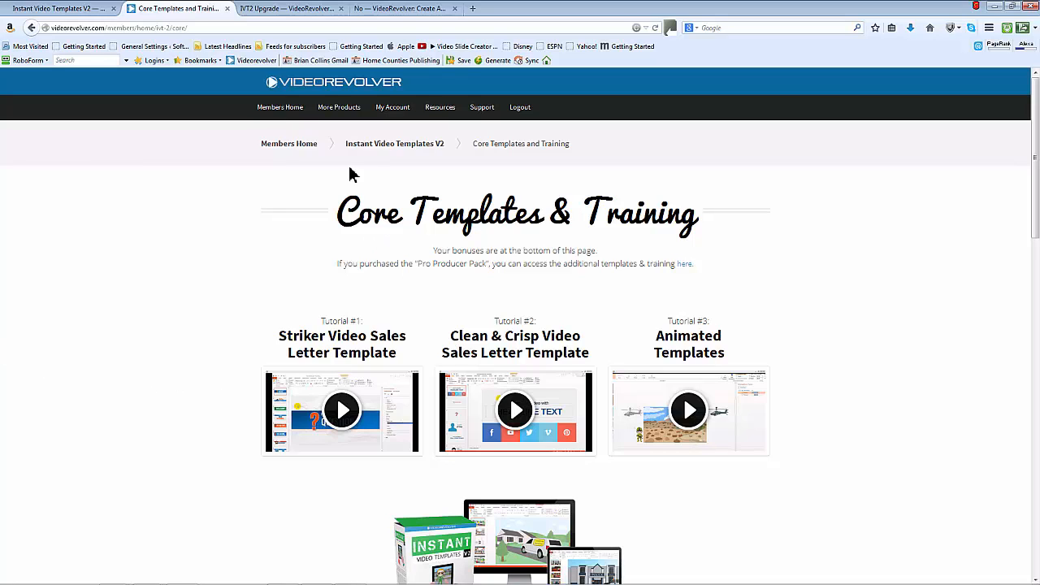
Step: Return to the IVT2 Upgrade sales page to review the What You Get and animated gifs sections
{"action": "left_click", "coordinate": [271, 12]}
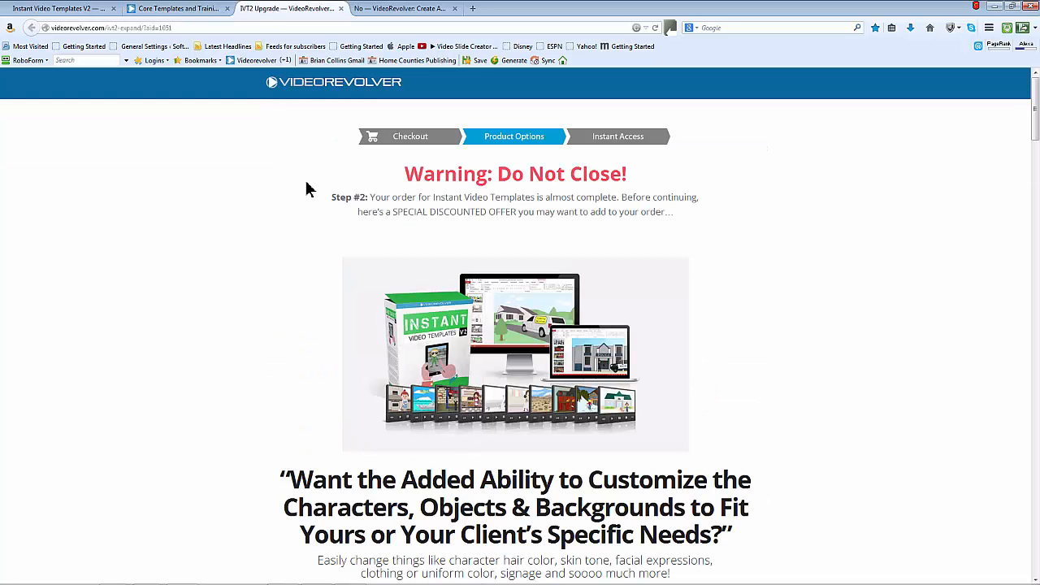
{"action": "scroll", "coordinate": [307, 186], "scroll_direction": "down", "scroll_amount": 3}
{"action": "scroll", "coordinate": [304, 182], "scroll_direction": "down", "scroll_amount": 3}
{"action": "scroll", "coordinate": [301, 179], "scroll_direction": "down", "scroll_amount": 3}
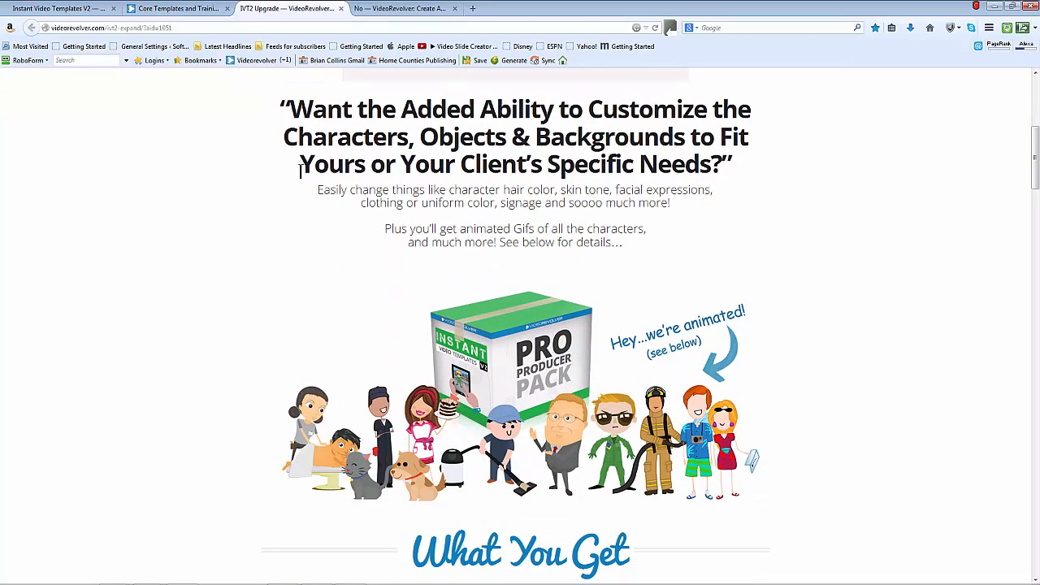
{"action": "scroll", "coordinate": [299, 170], "scroll_direction": "down", "scroll_amount": 4}
{"action": "scroll", "coordinate": [299, 171], "scroll_direction": "down", "scroll_amount": 3}
{"action": "scroll", "coordinate": [299, 171], "scroll_direction": "down", "scroll_amount": 2}
{"action": "scroll", "coordinate": [296, 168], "scroll_direction": "down", "scroll_amount": 3}
{"action": "scroll", "coordinate": [294, 167], "scroll_direction": "down", "scroll_amount": 1}
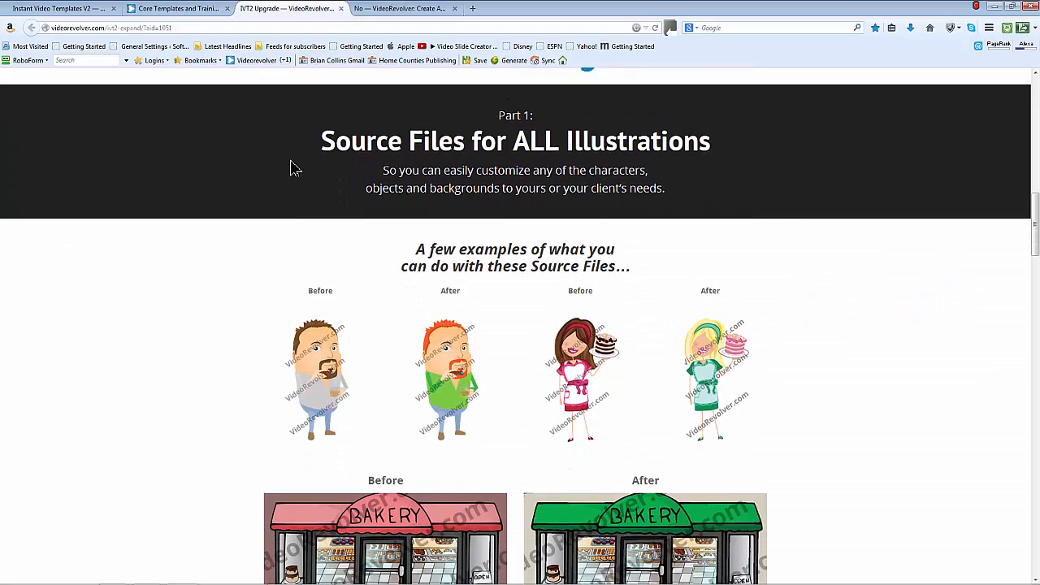
{"action": "scroll", "coordinate": [293, 164], "scroll_direction": "down", "scroll_amount": 4}
{"action": "scroll", "coordinate": [288, 162], "scroll_direction": "down", "scroll_amount": 3}
{"action": "scroll", "coordinate": [285, 162], "scroll_direction": "down", "scroll_amount": 6}
{"action": "scroll", "coordinate": [284, 160], "scroll_direction": "down", "scroll_amount": 1}
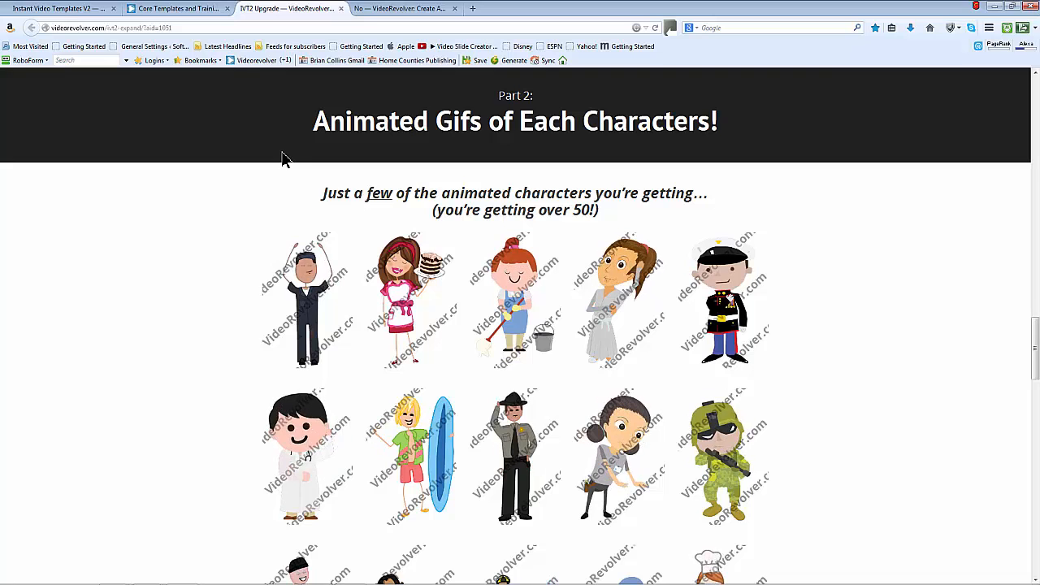
{"action": "left_click", "coordinate": [431, 9]}
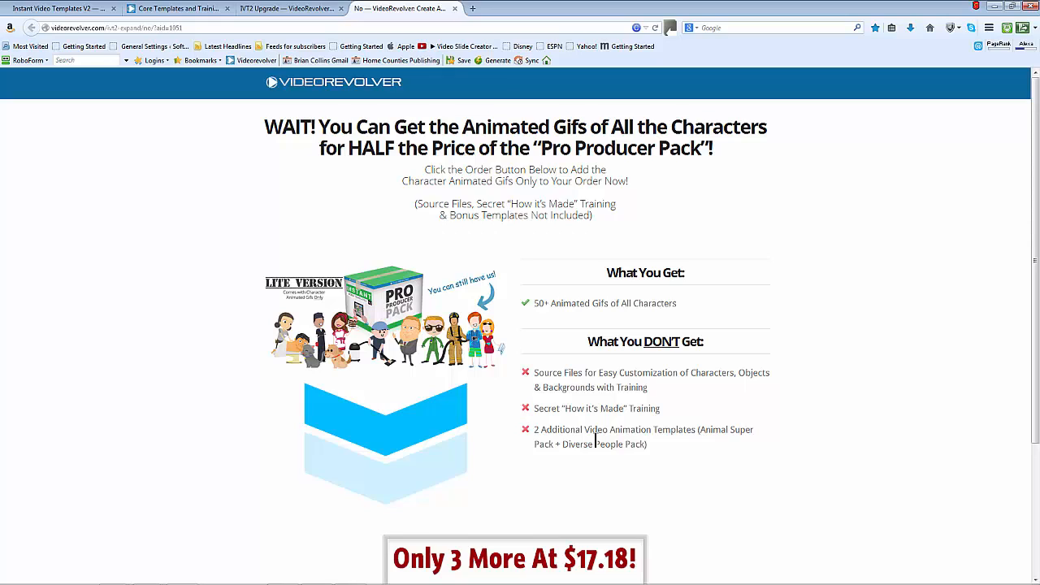
{"action": "left_click", "coordinate": [300, 9]}
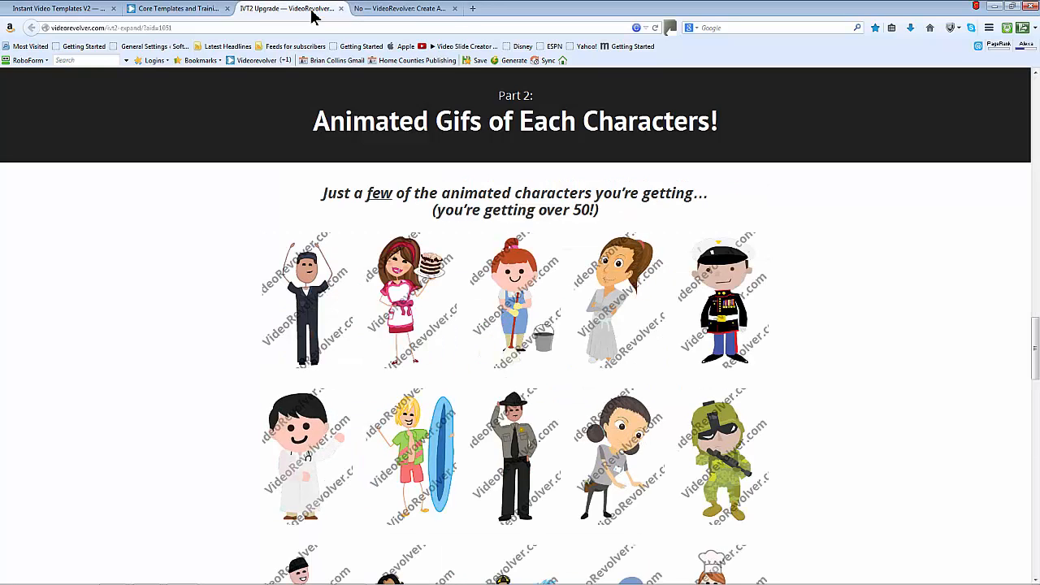
{"action": "scroll", "coordinate": [515, 203], "scroll_direction": "down", "scroll_amount": 3}
{"action": "scroll", "coordinate": [515, 203], "scroll_direction": "down", "scroll_amount": 3}
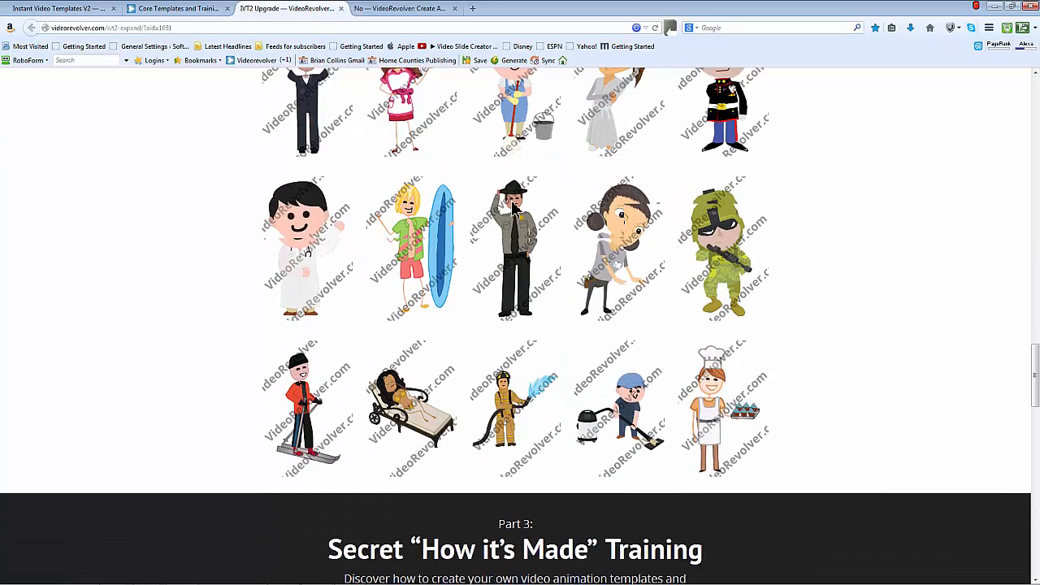